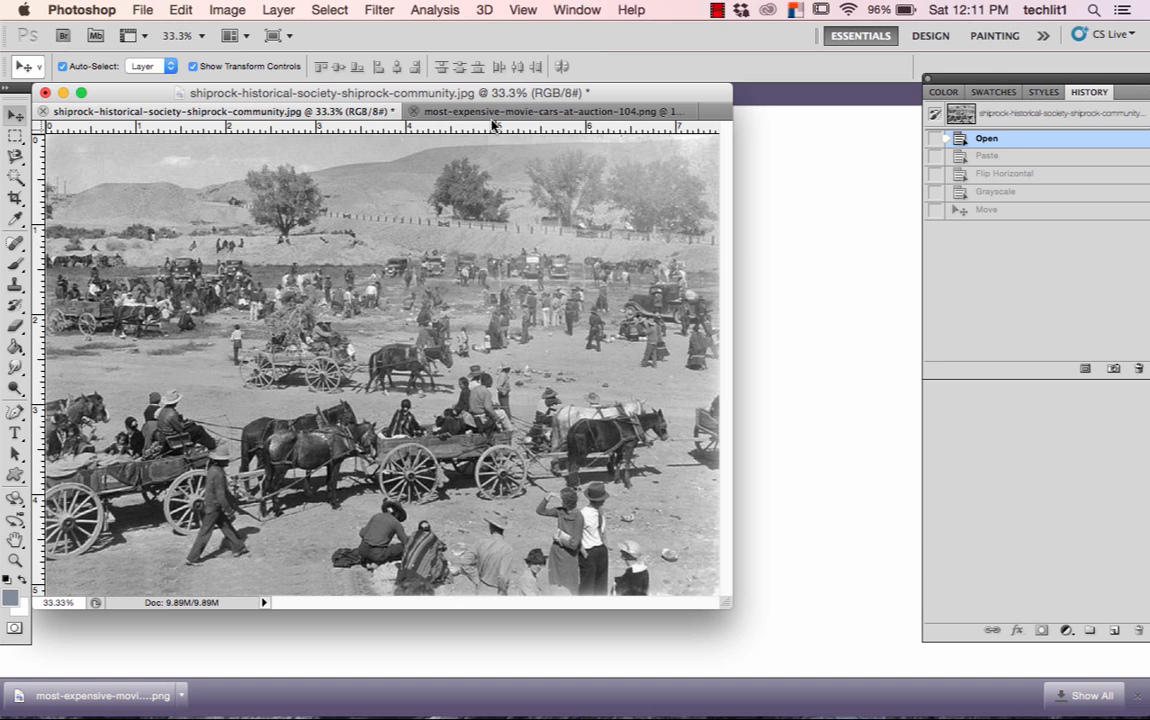
Step: In the car image, select the white background with the Magic Wand and invert the selection to the car
click(450, 113)
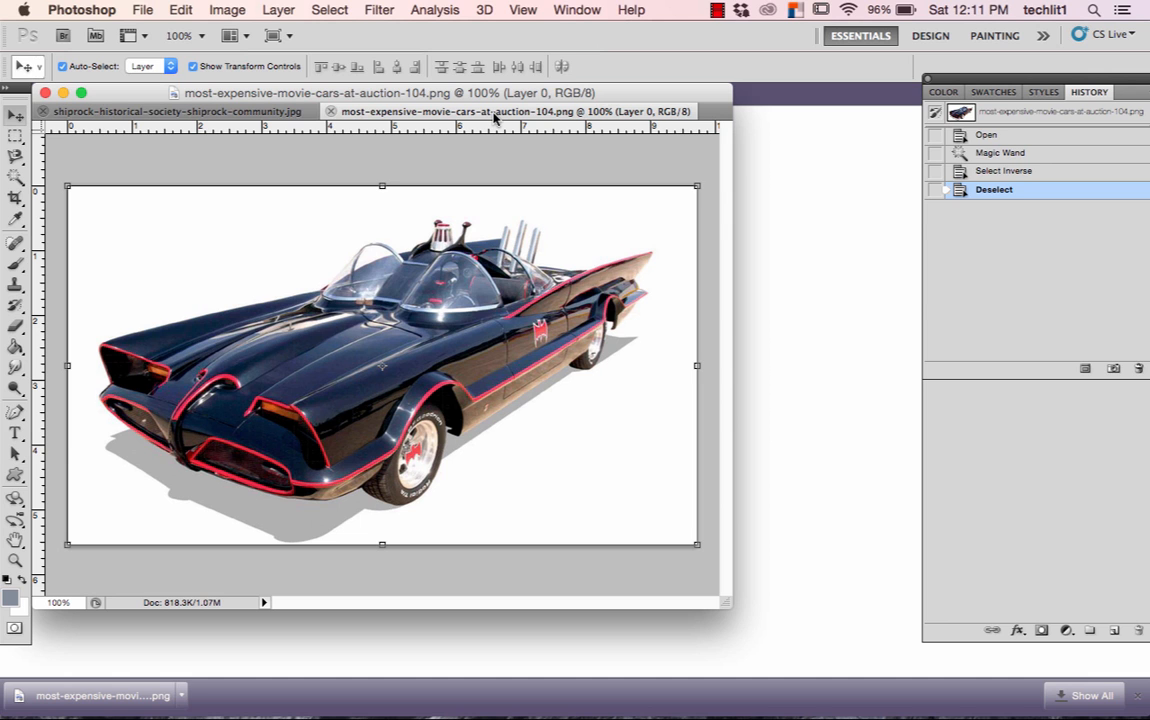
click(213, 113)
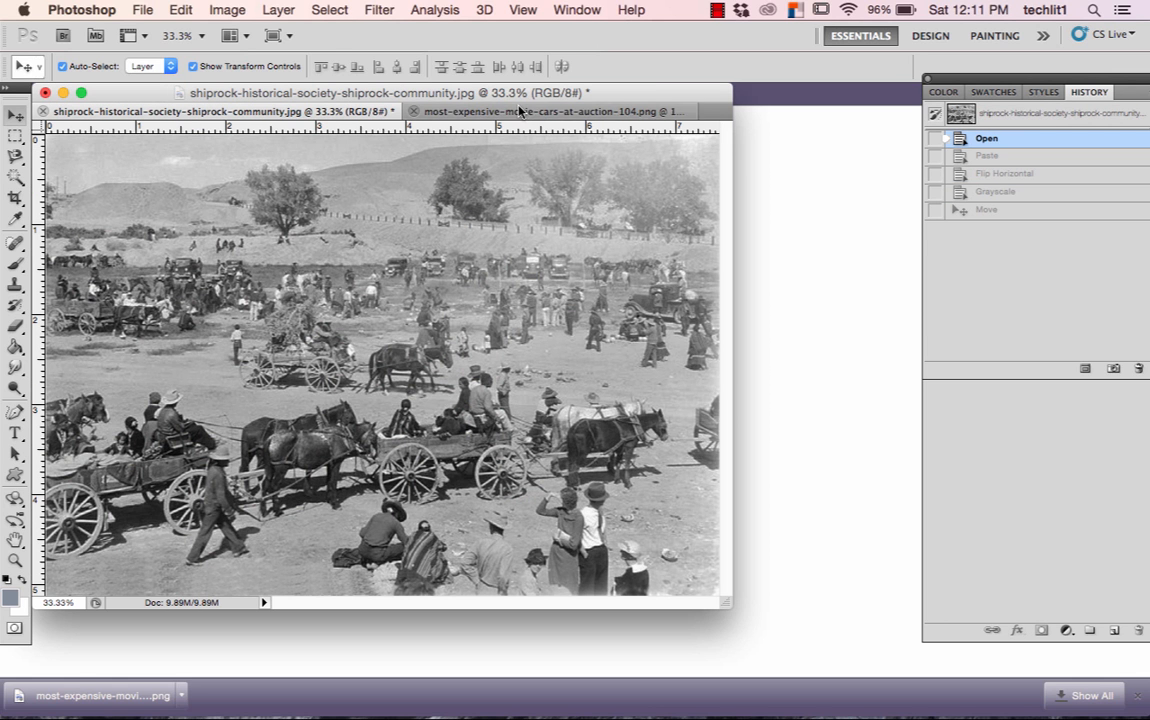
click(518, 113)
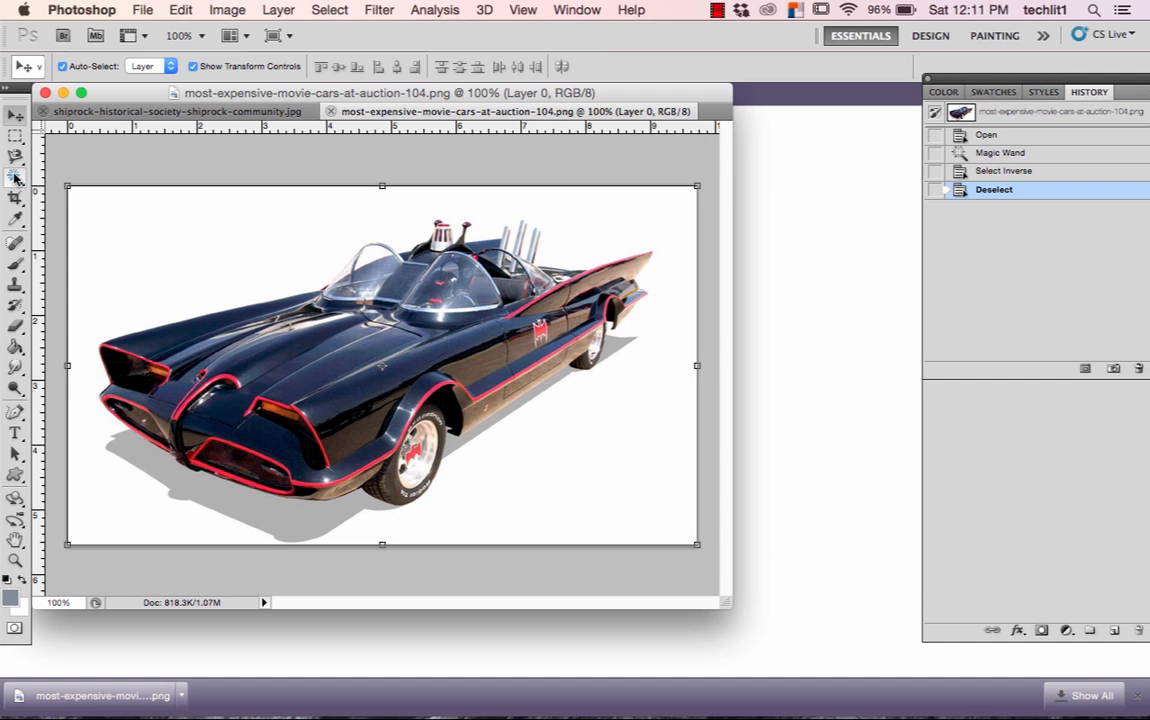
drag(16, 177, 104, 193)
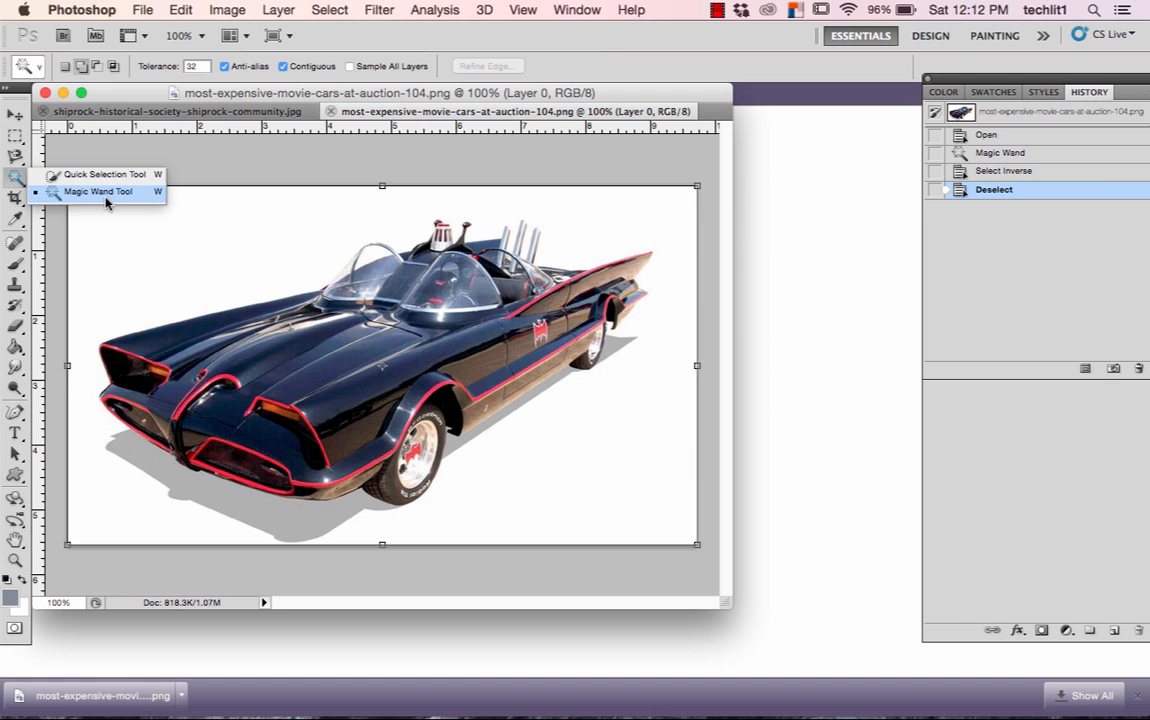
drag(106, 201, 105, 188)
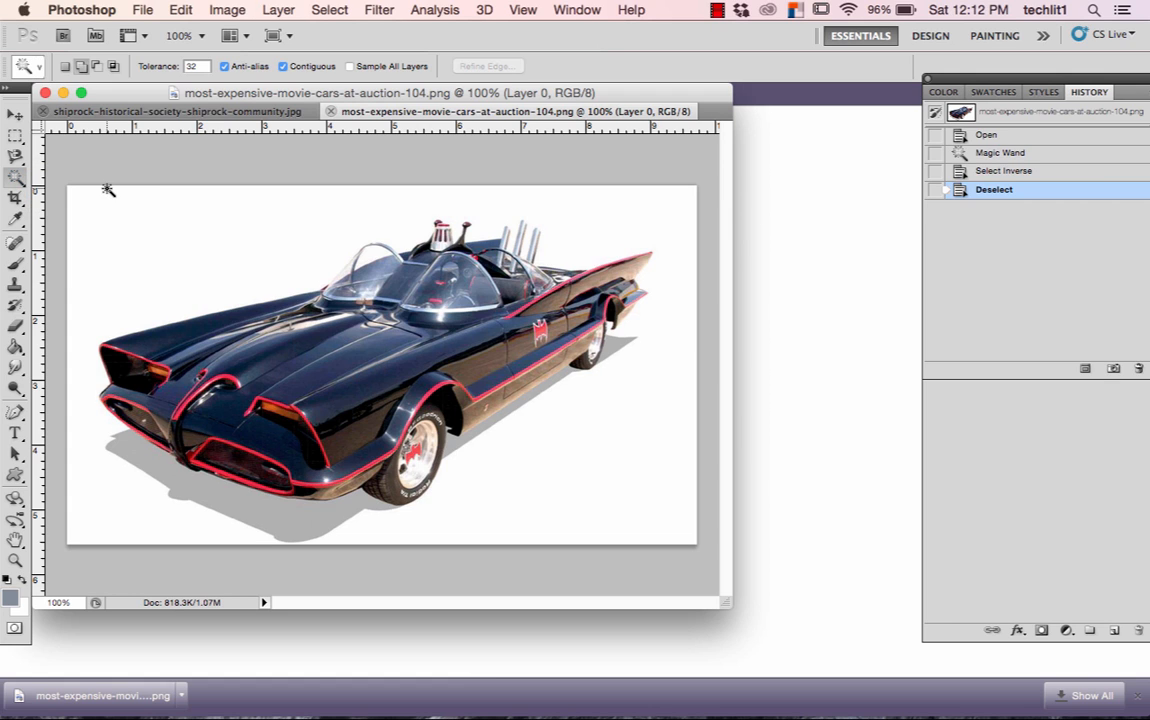
click(202, 251)
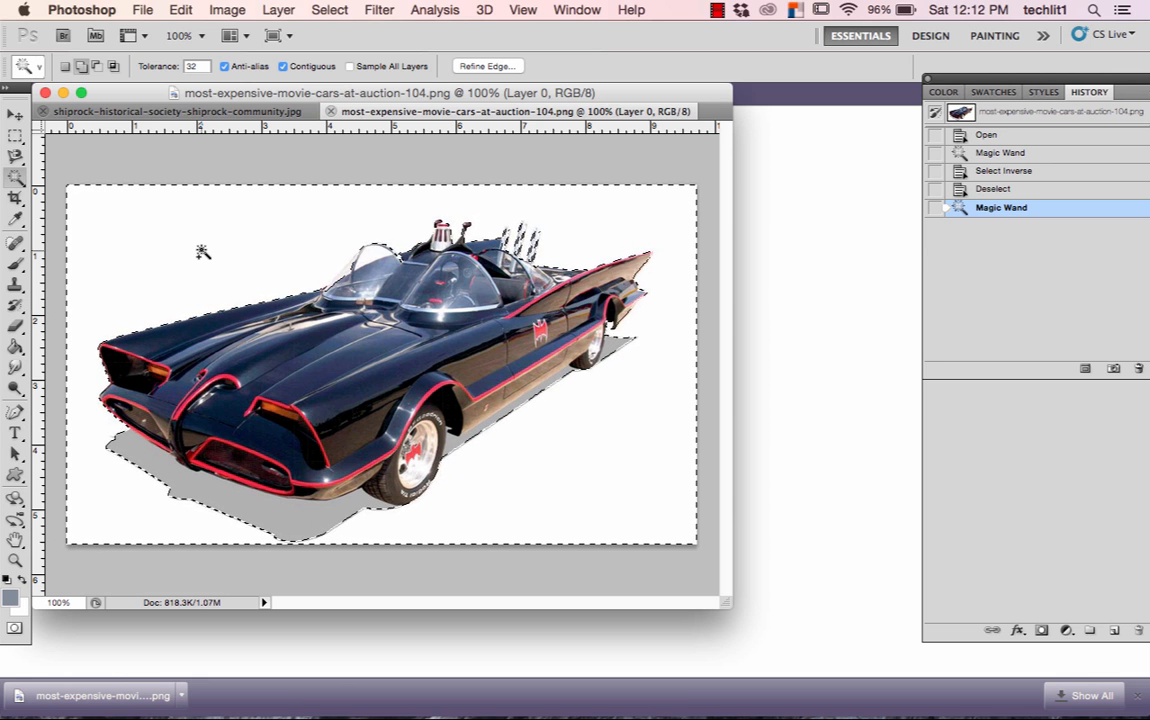
click(318, 11)
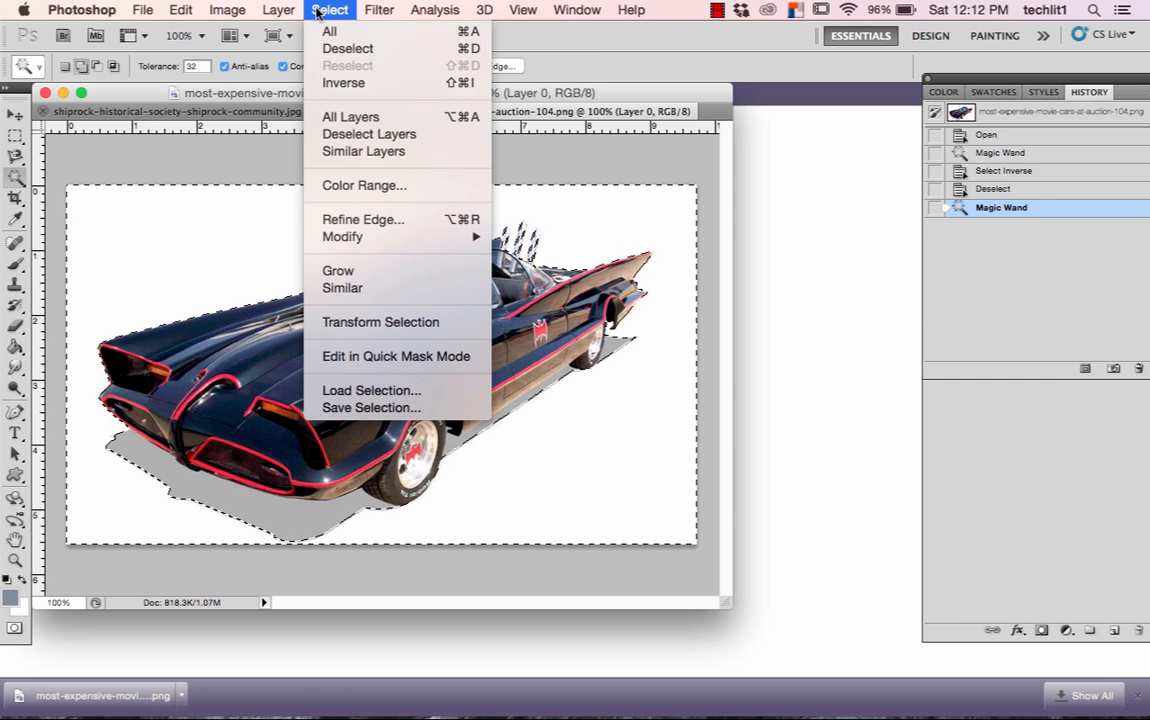
click(369, 86)
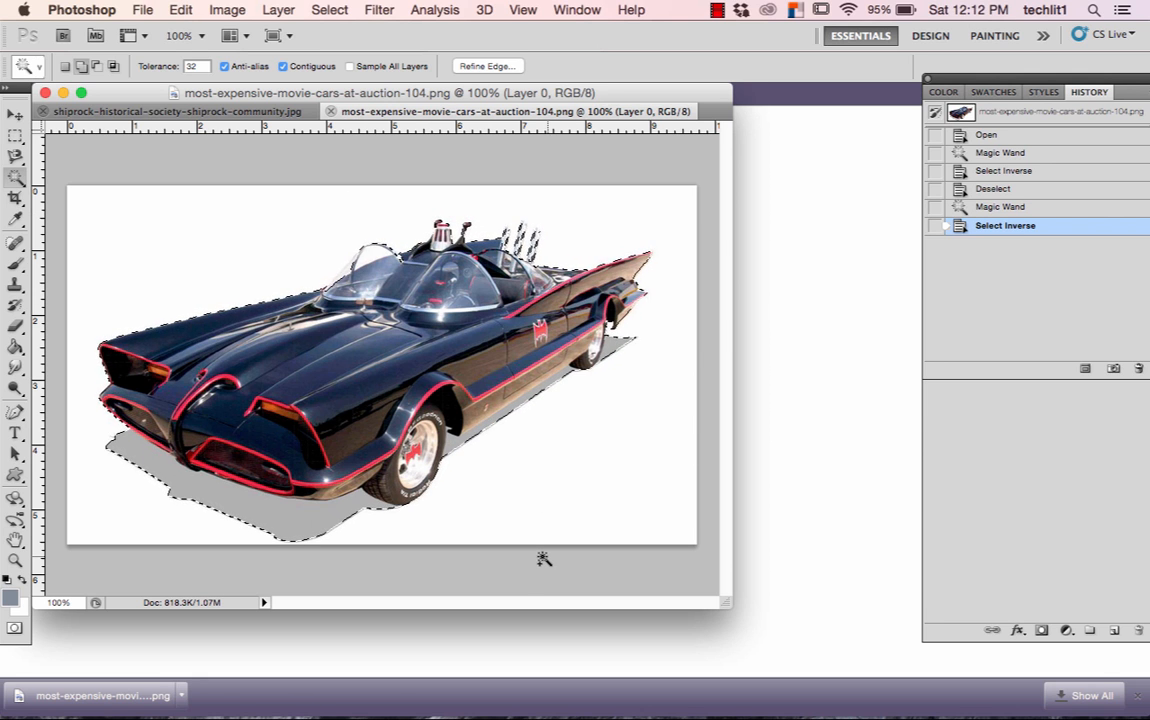
Step: Enter Quick Mask mode and paint the white see-through gap in the far windshield with a black 4-pixel brush
key(q)
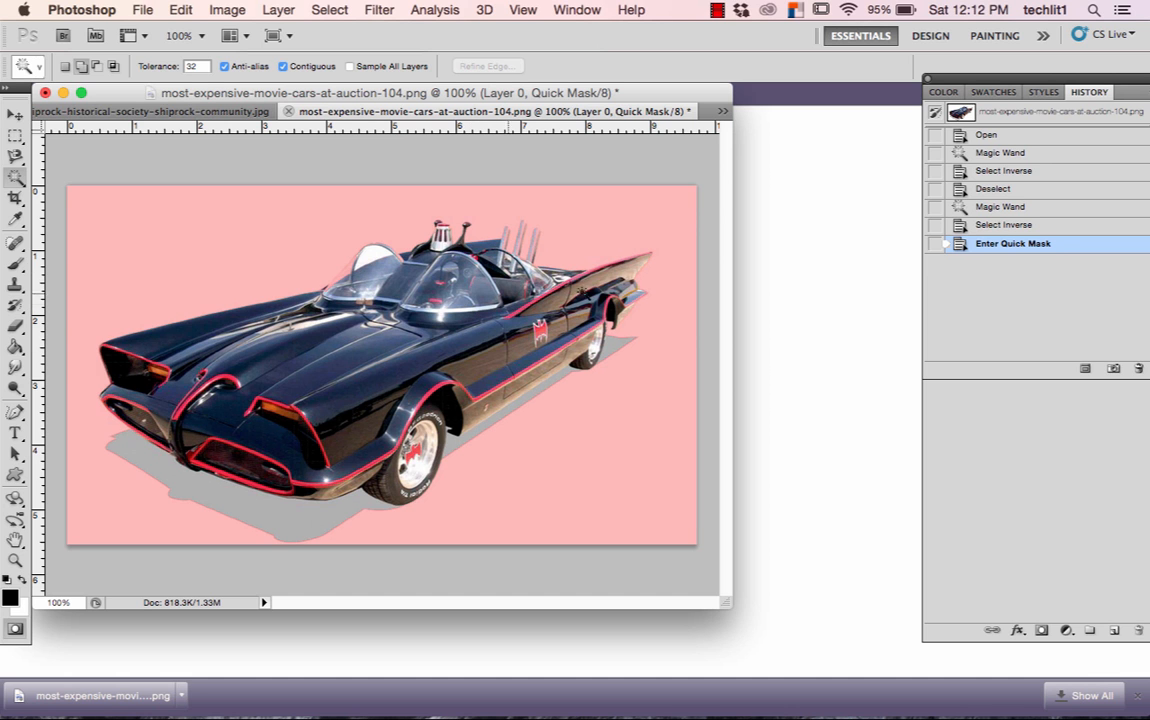
key(super+equal)
key(super+equal)
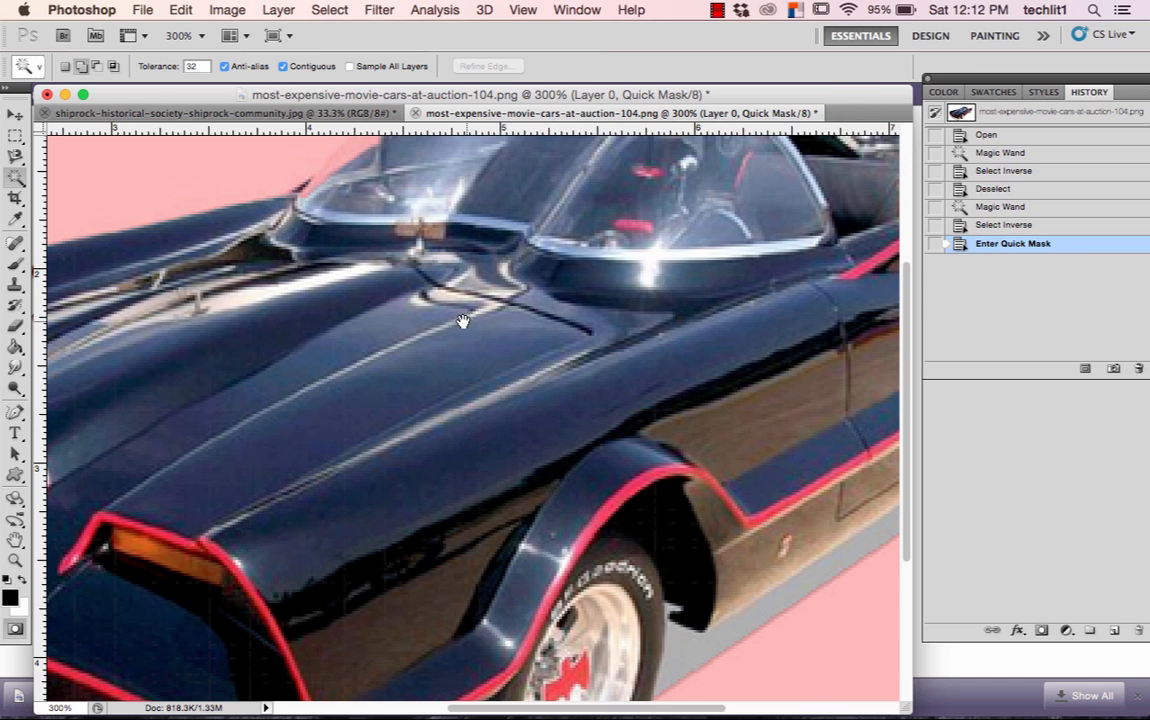
drag(432, 317, 463, 560)
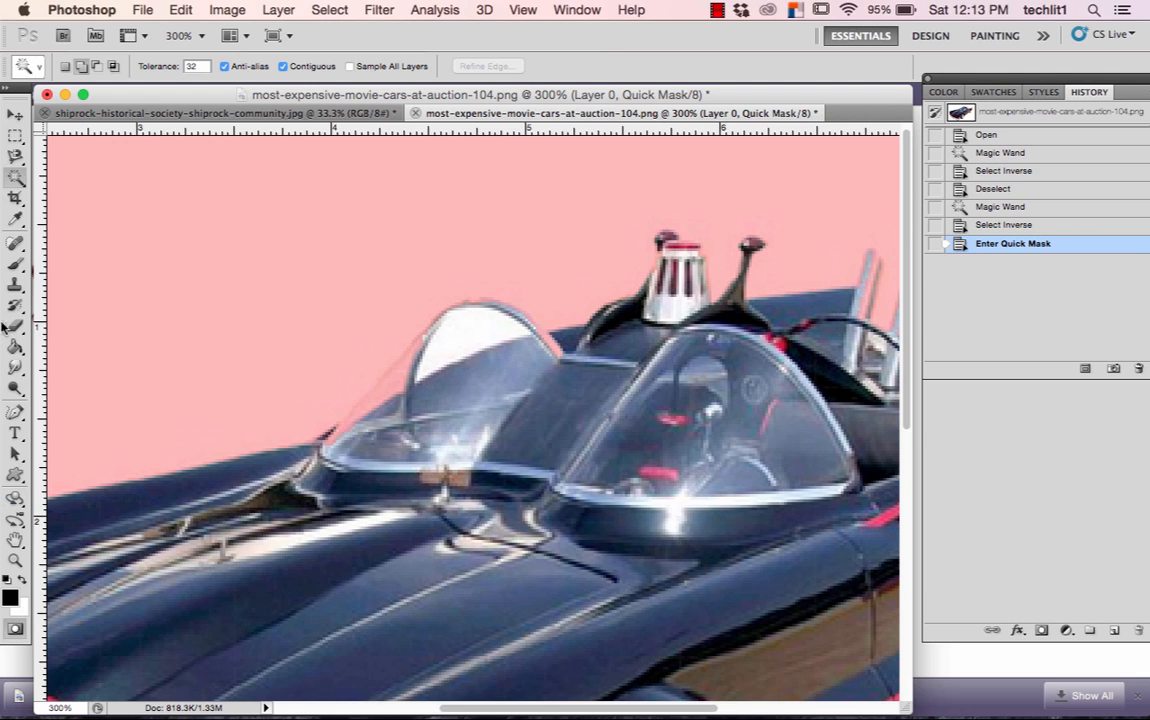
click(17, 268)
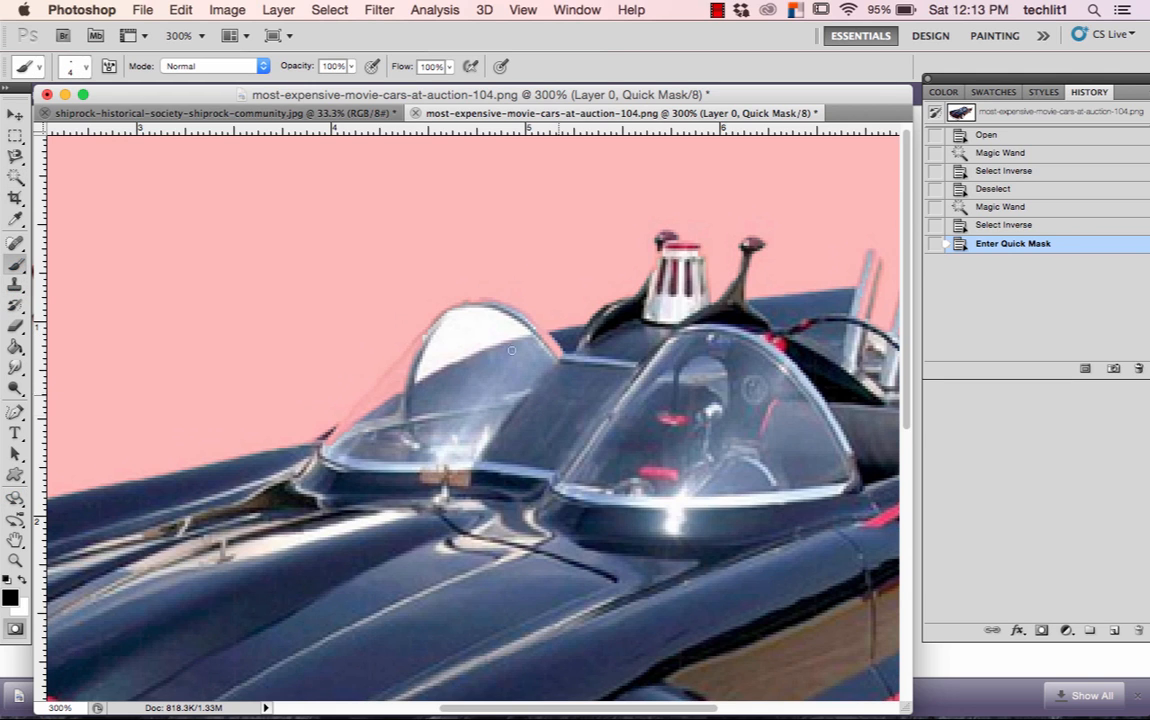
mouse_move(463, 317)
mouse_down()
mouse_move(432, 361)
mouse_move(462, 324)
mouse_move(432, 352)
mouse_move(454, 319)
mouse_move(486, 319)
mouse_move(464, 318)
mouse_move(443, 341)
mouse_move(484, 329)
mouse_move(429, 361)
mouse_move(523, 332)
mouse_move(494, 313)
mouse_move(515, 329)
mouse_move(453, 315)
mouse_move(418, 377)
mouse_move(465, 327)
mouse_up()
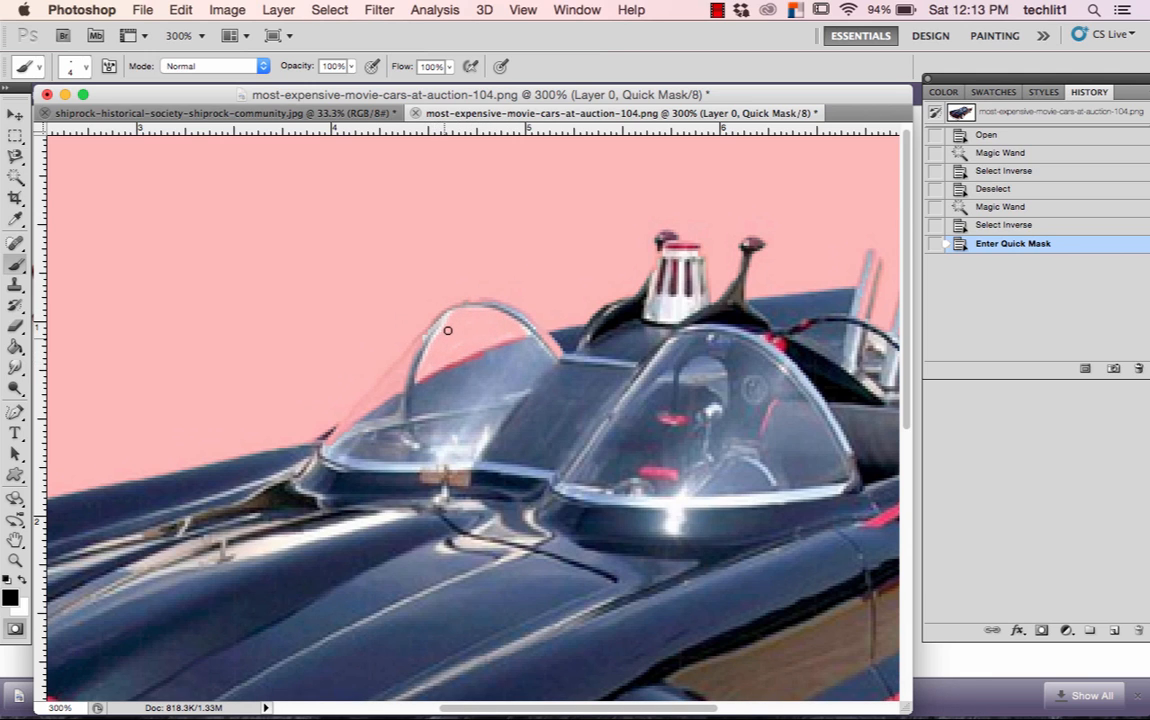
drag(392, 310, 395, 322)
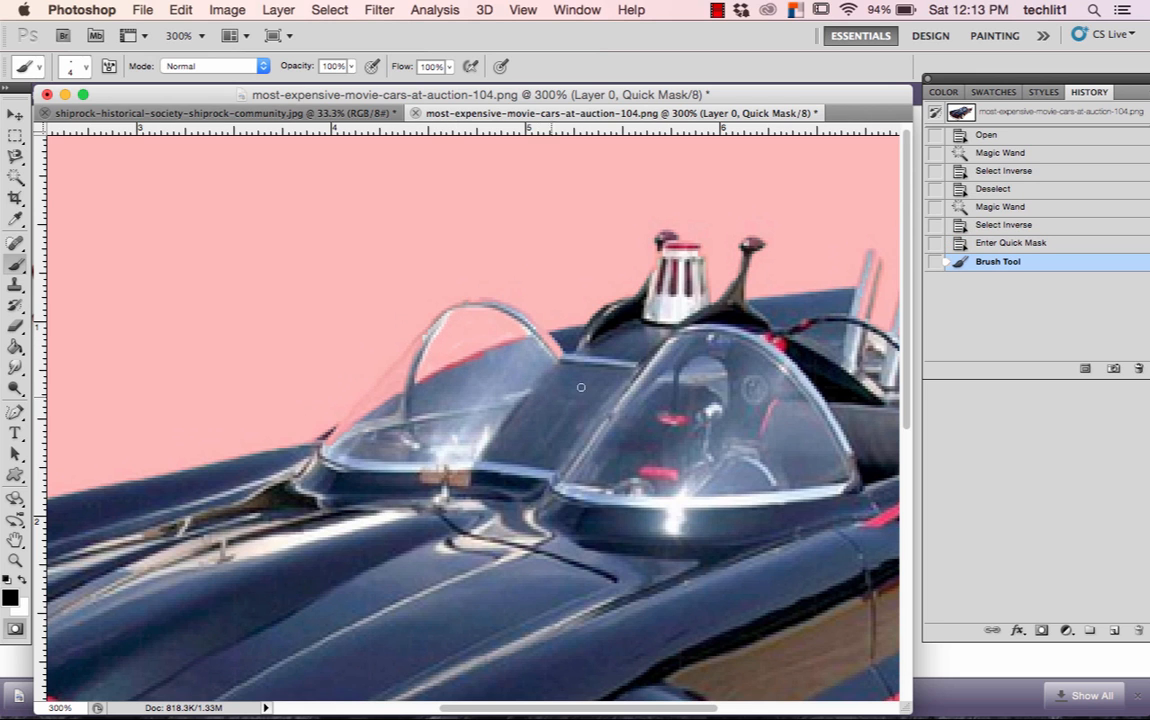
Step: Paint with white along the far windshield's frame and its faint outer glass edge to add them to the selection
drag(648, 363, 509, 378)
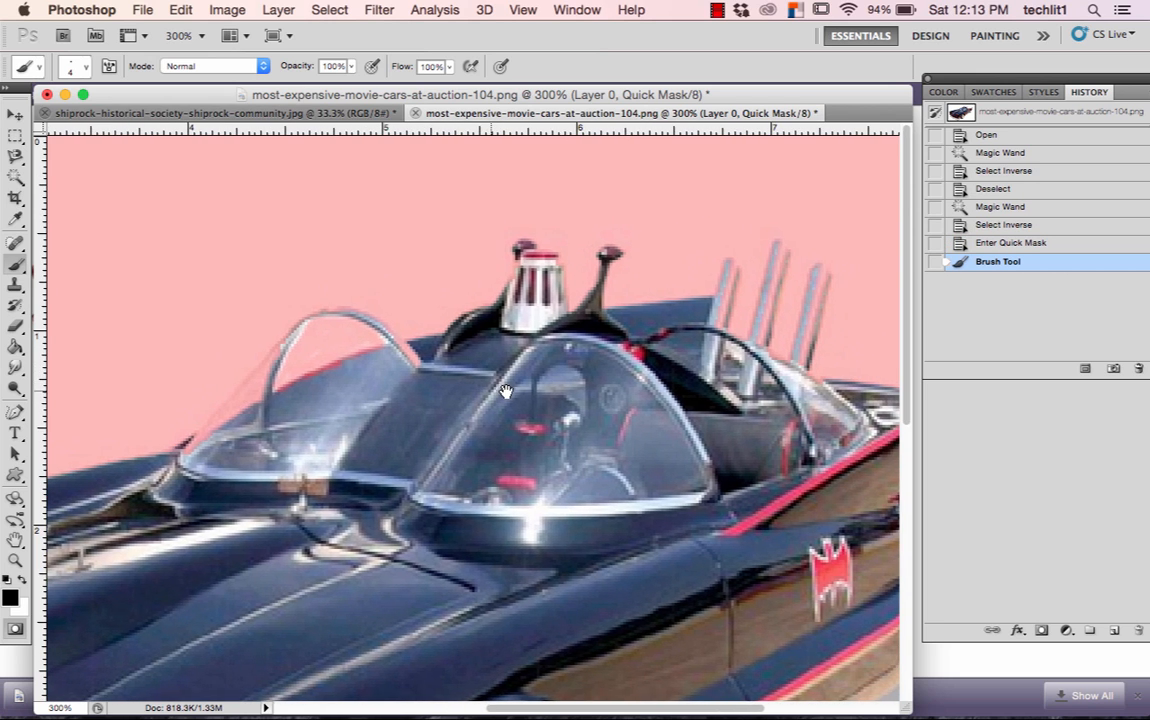
click(24, 582)
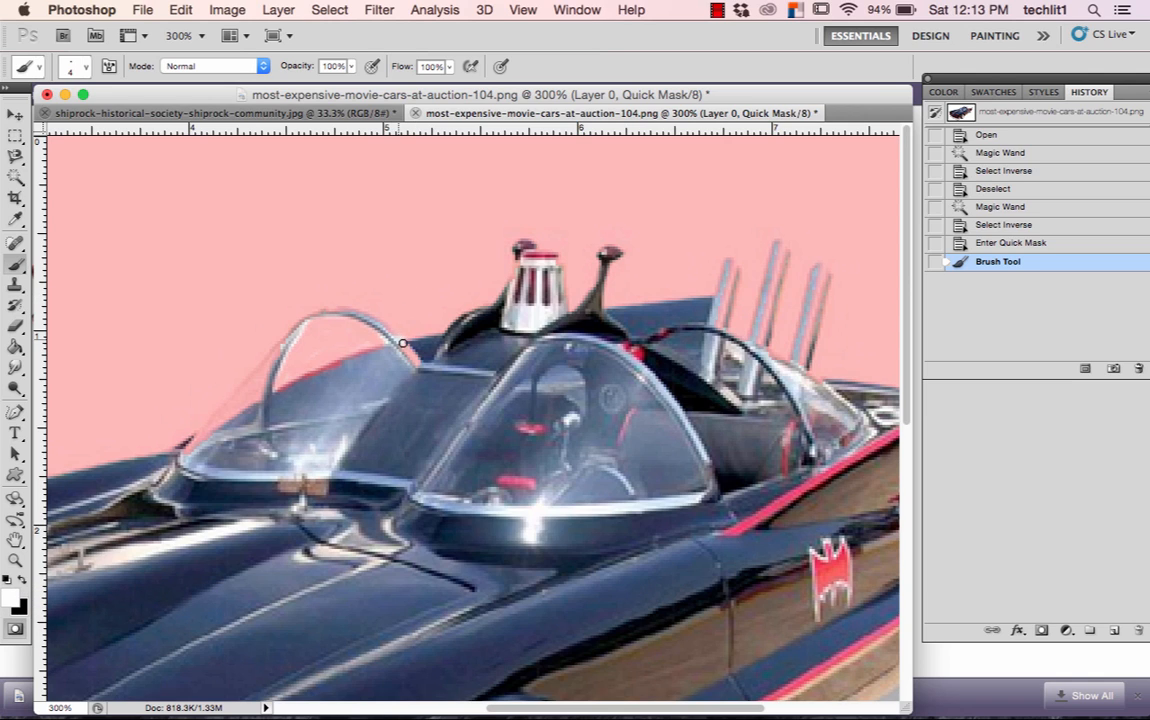
mouse_move(387, 335)
mouse_down()
mouse_move(335, 316)
mouse_move(303, 324)
mouse_up()
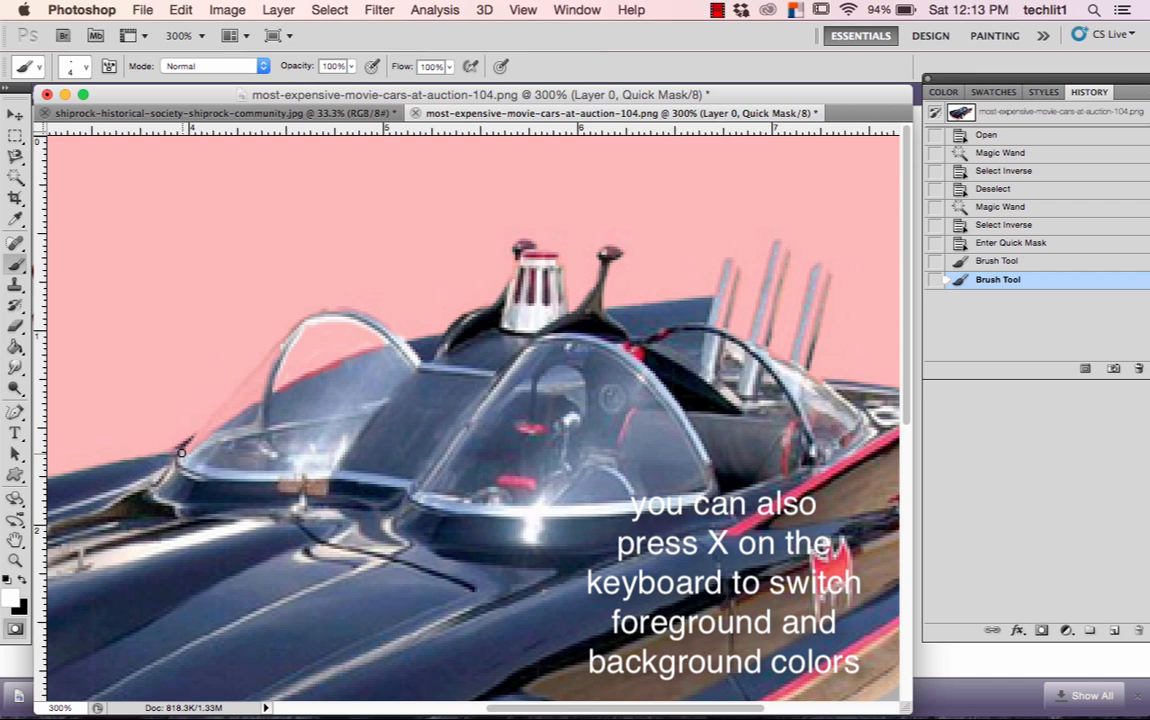
drag(181, 453, 300, 330)
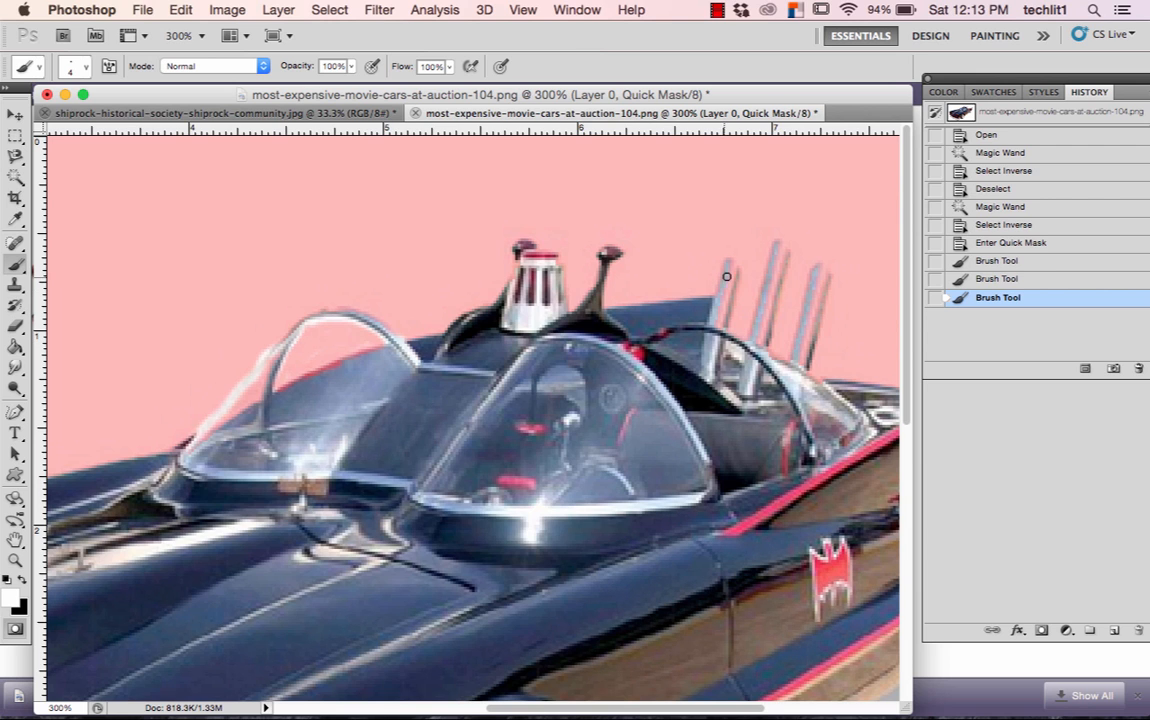
Step: Paint with white over the three rear exhaust pipes and the rear windshield edge to remove the mask there
drag(739, 328, 590, 318)
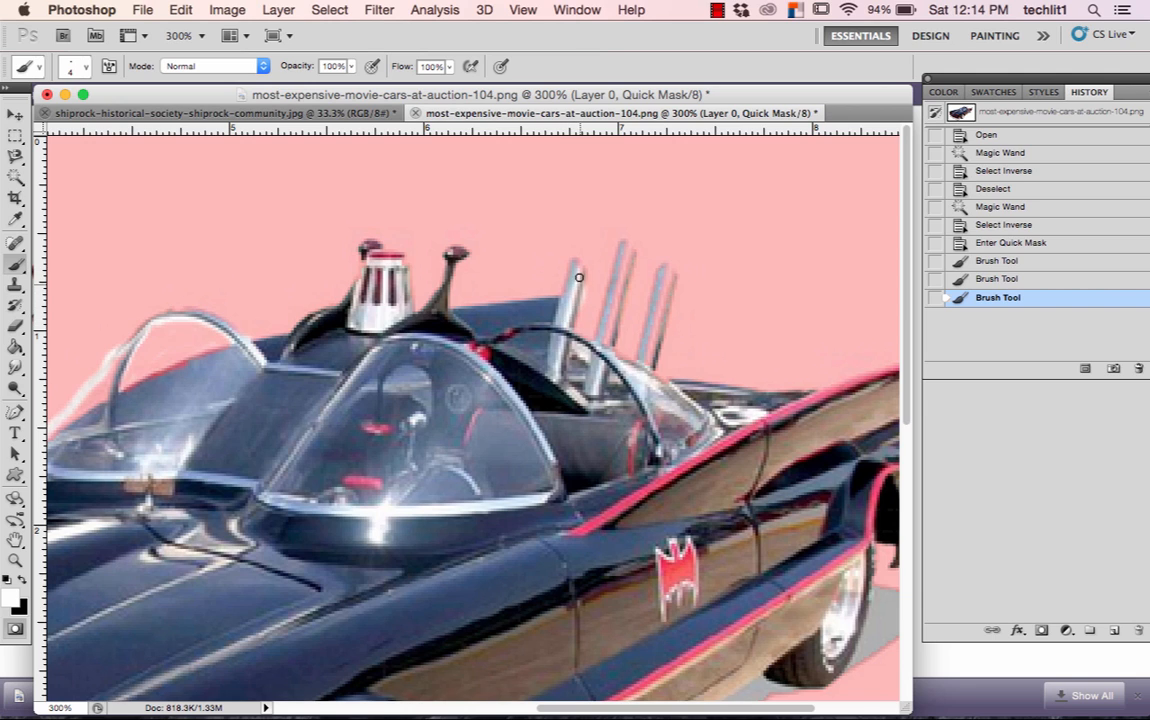
drag(577, 263, 622, 245)
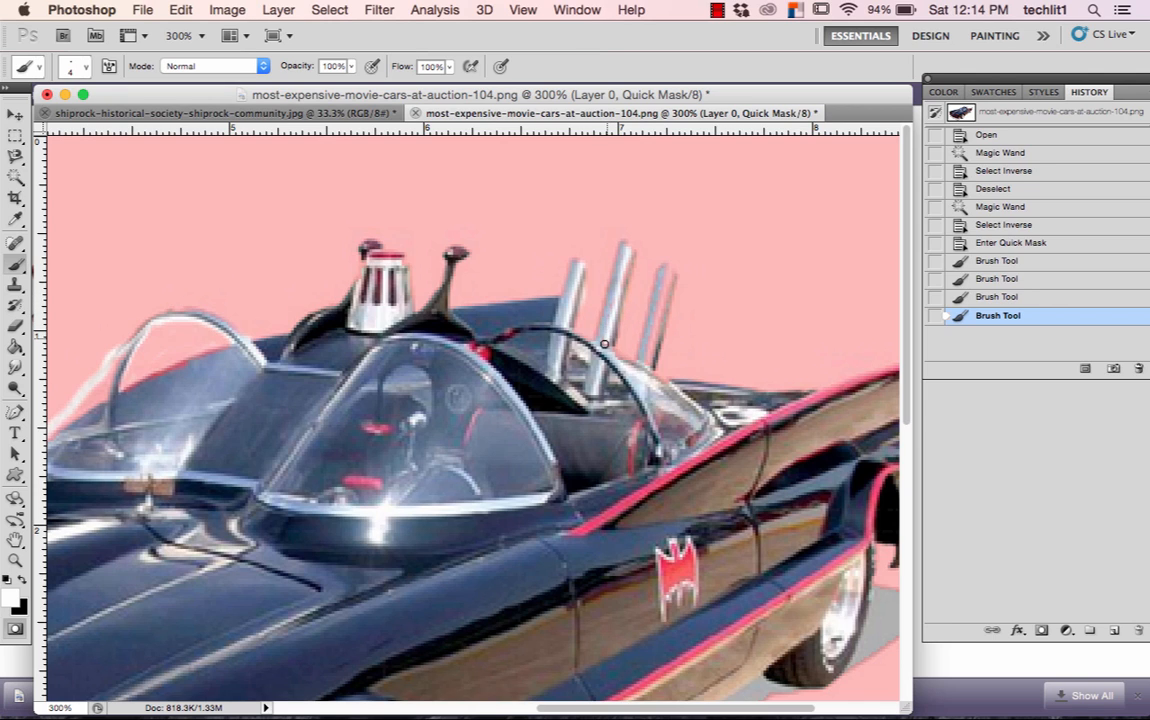
drag(604, 344, 630, 250)
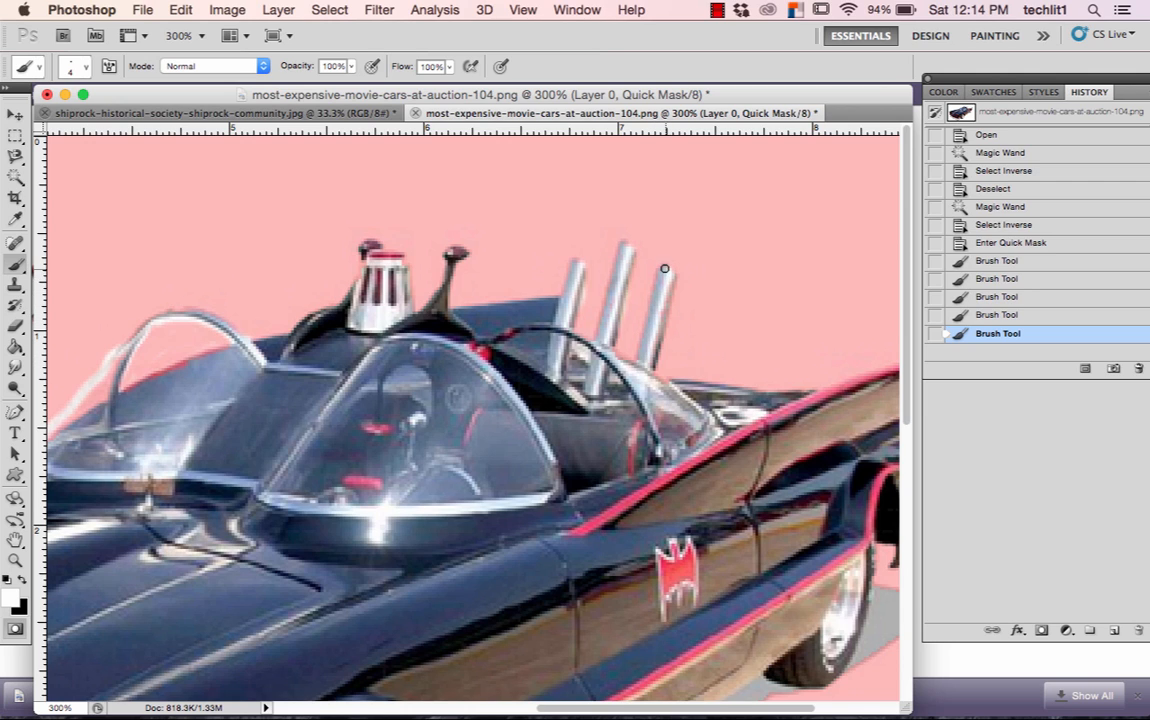
drag(637, 366, 689, 409)
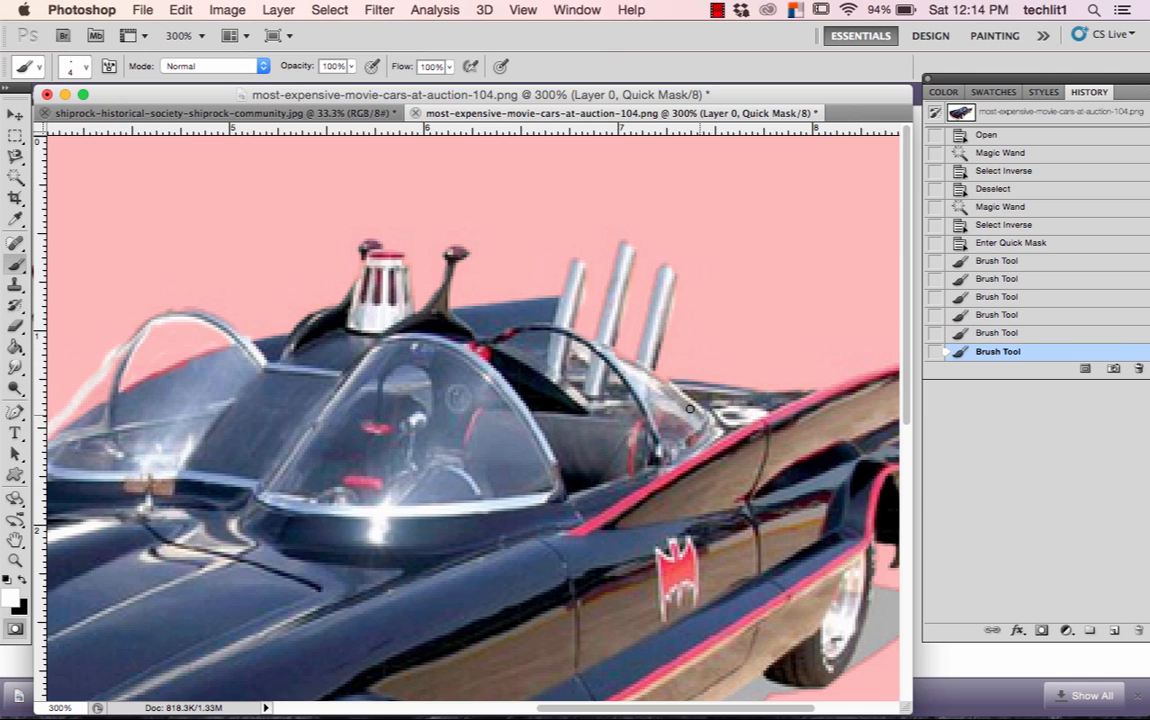
drag(592, 339, 635, 370)
Step: Inspect the mask edges around the tail fin, wheels, front bumper and hood, and fit the whole image on screen
drag(793, 510, 612, 435)
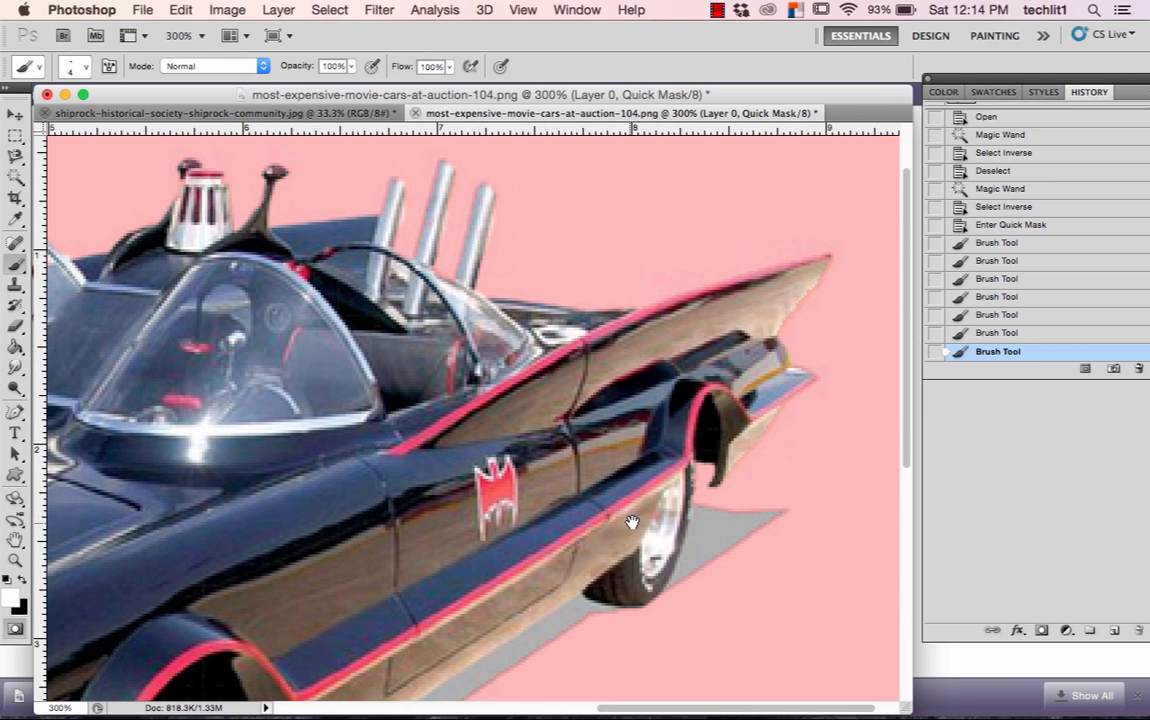
drag(634, 521, 768, 370)
drag(594, 504, 801, 462)
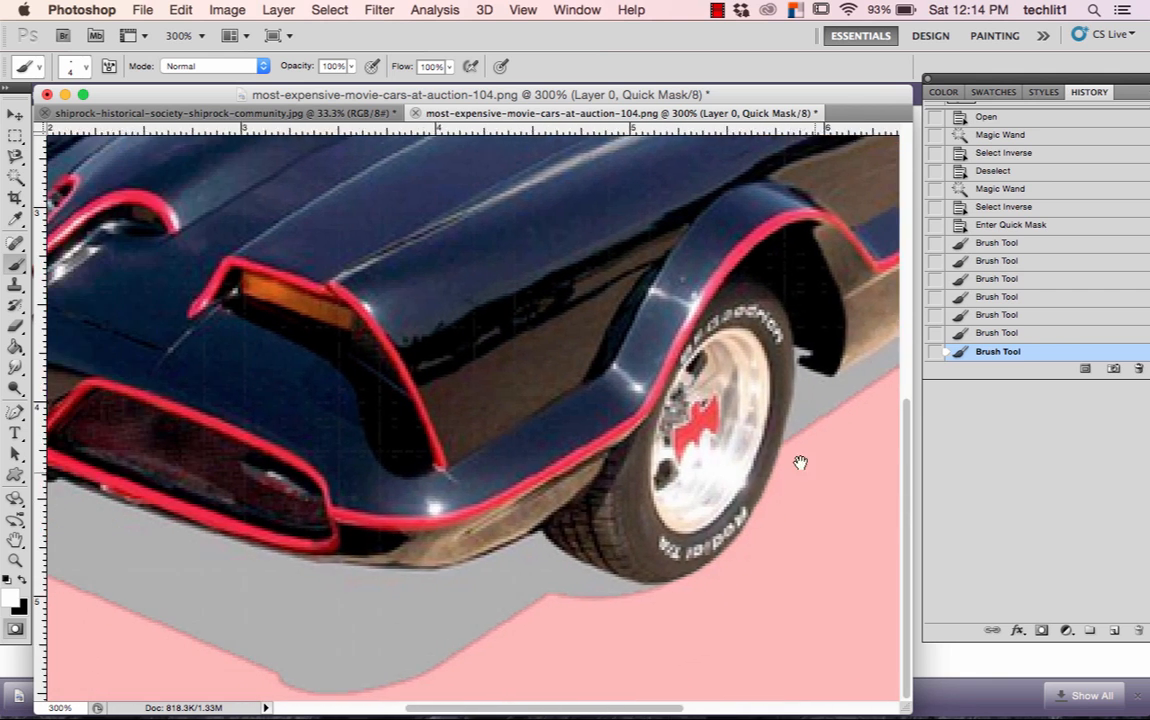
drag(274, 462, 441, 467)
drag(290, 477, 517, 563)
drag(371, 361, 244, 548)
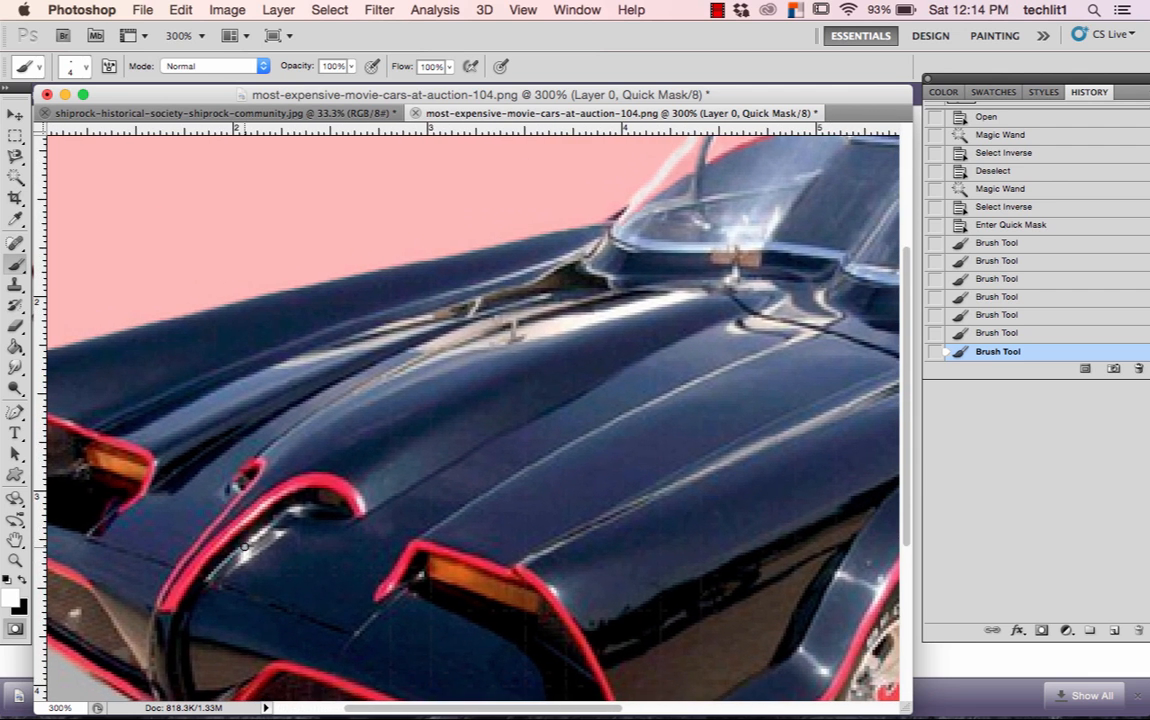
click(521, 10)
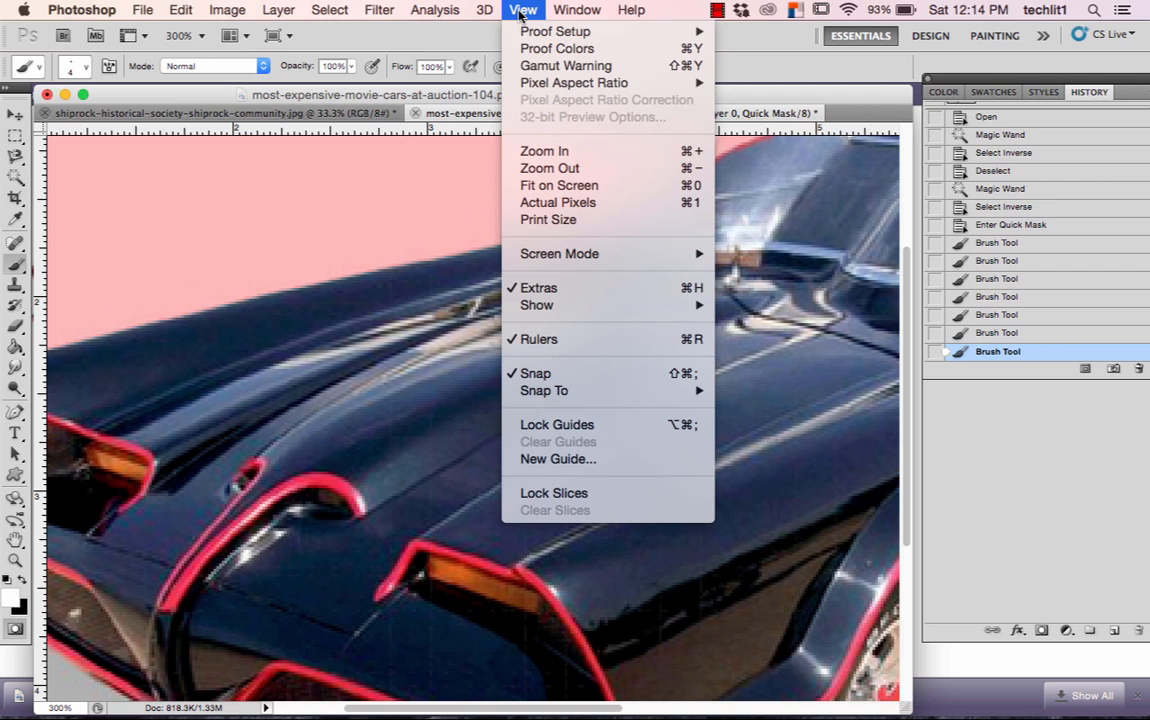
click(587, 190)
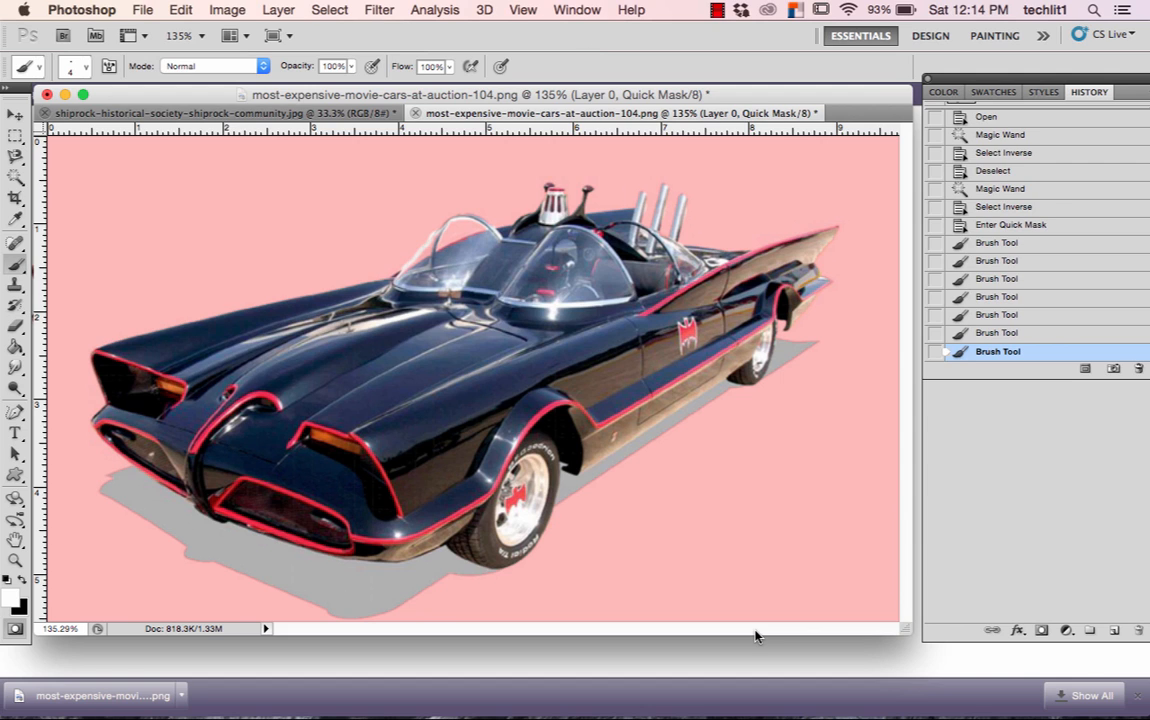
Step: Exit Quick Mask mode, dismiss the iCloud message and copy the selected car
key(q)
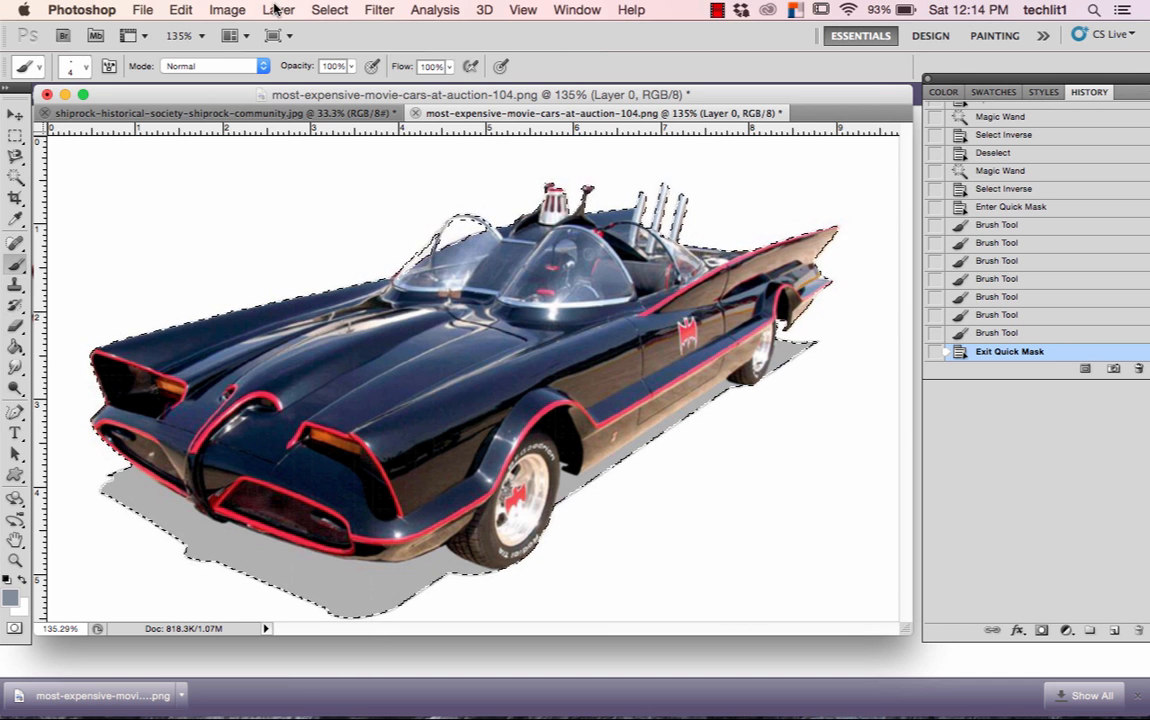
click(176, 12)
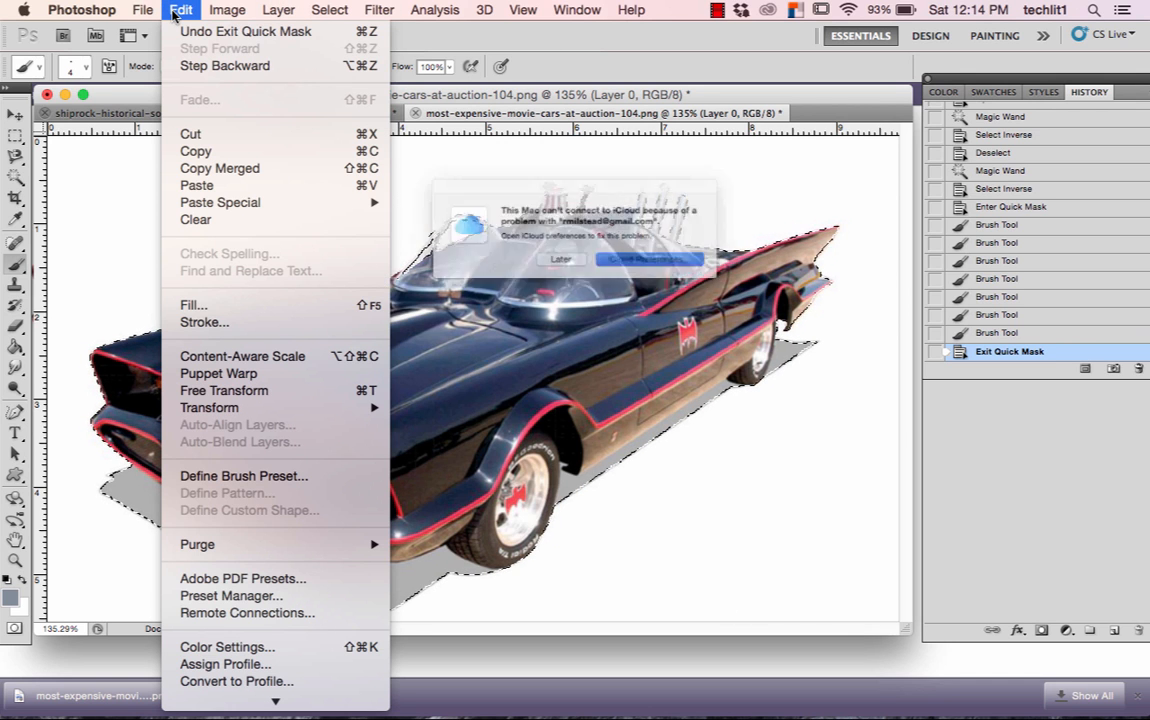
click(555, 272)
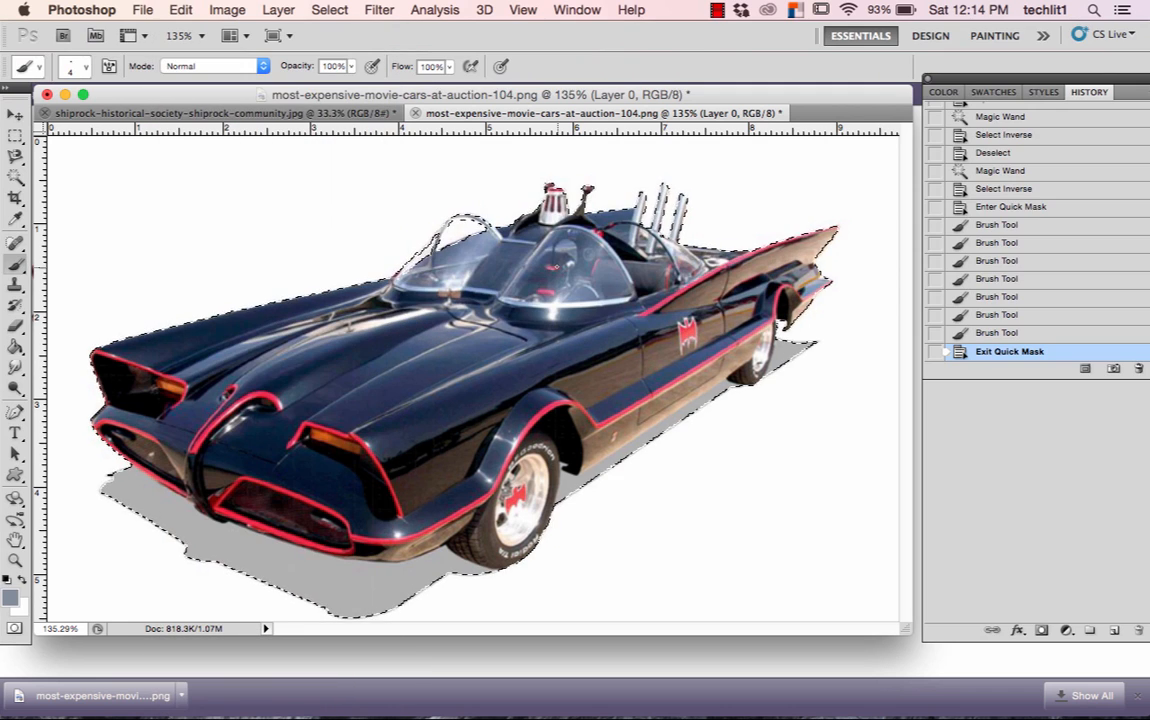
click(180, 12)
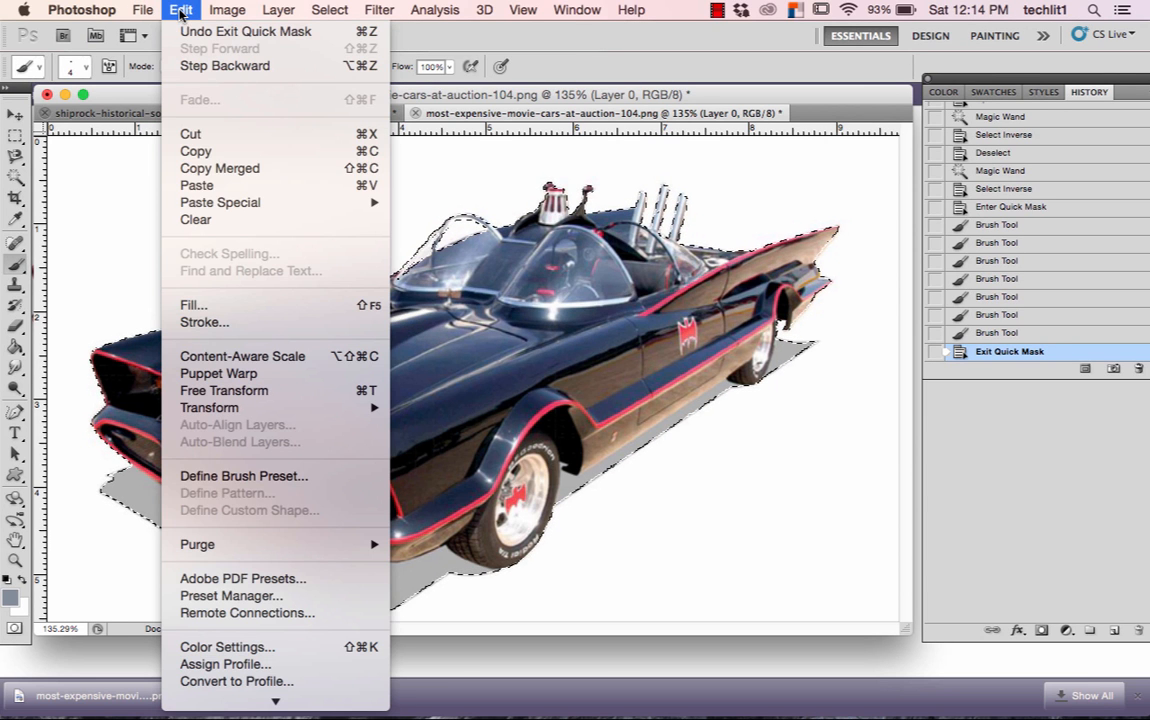
click(220, 158)
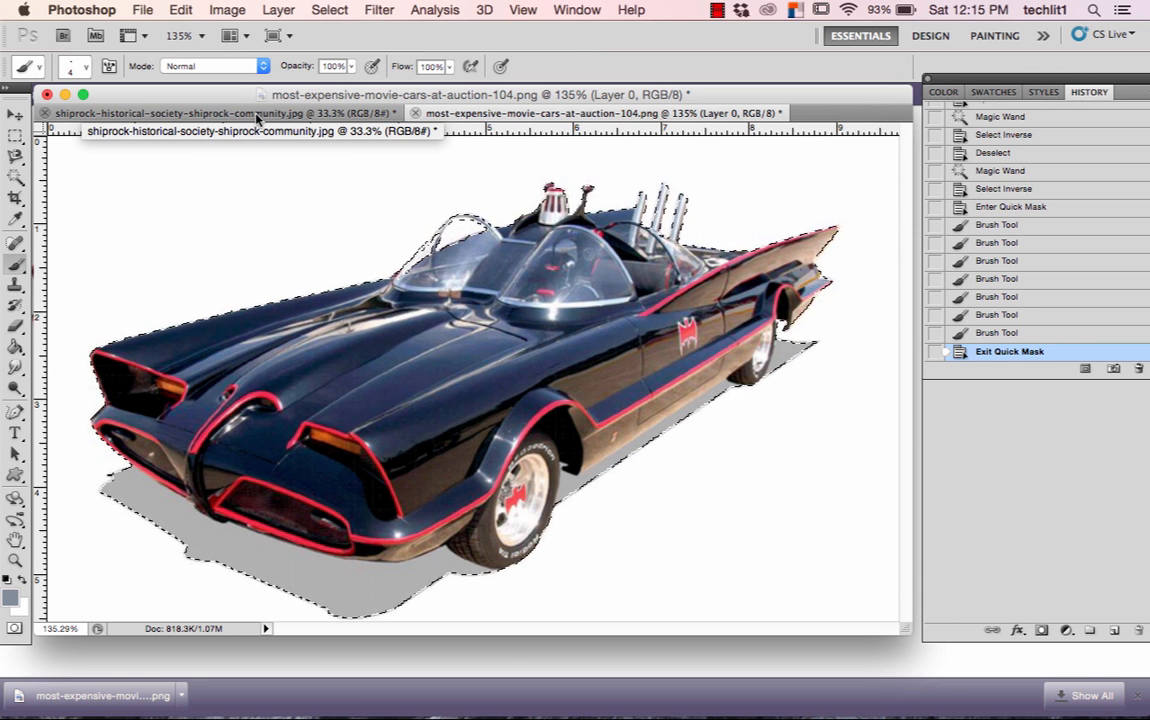
Step: Switch to shiprock-historical-society-shiprock-community.jpg and paste the copied car into it
click(577, 12)
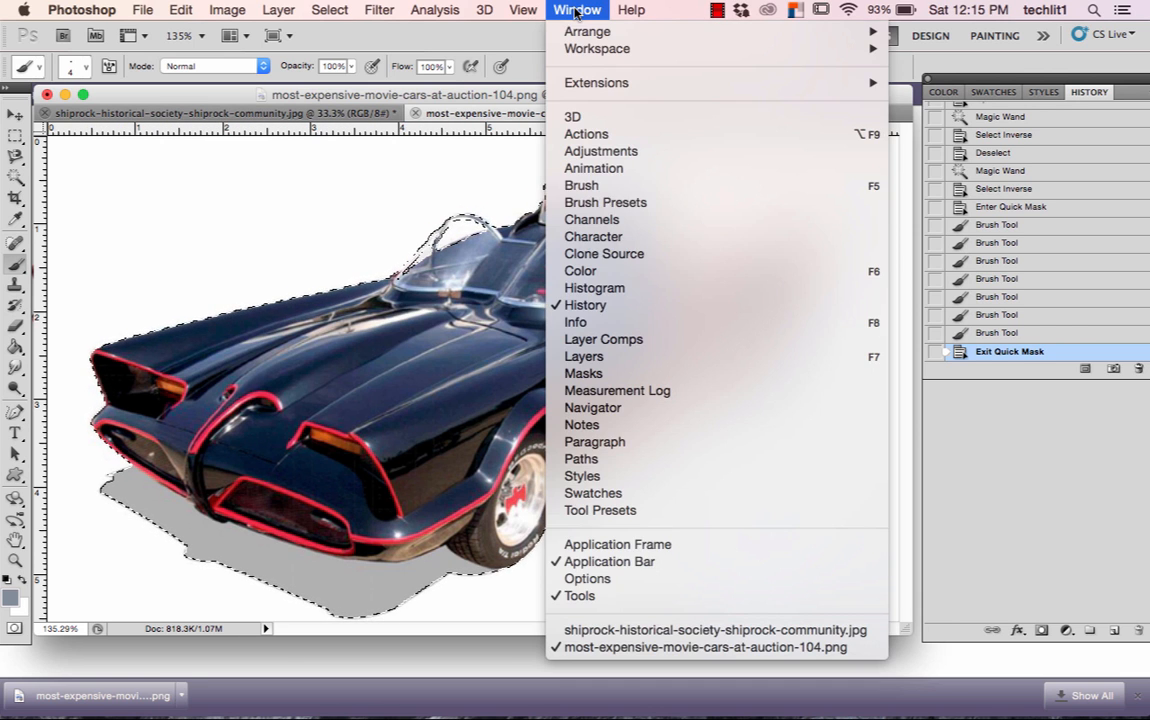
click(563, 631)
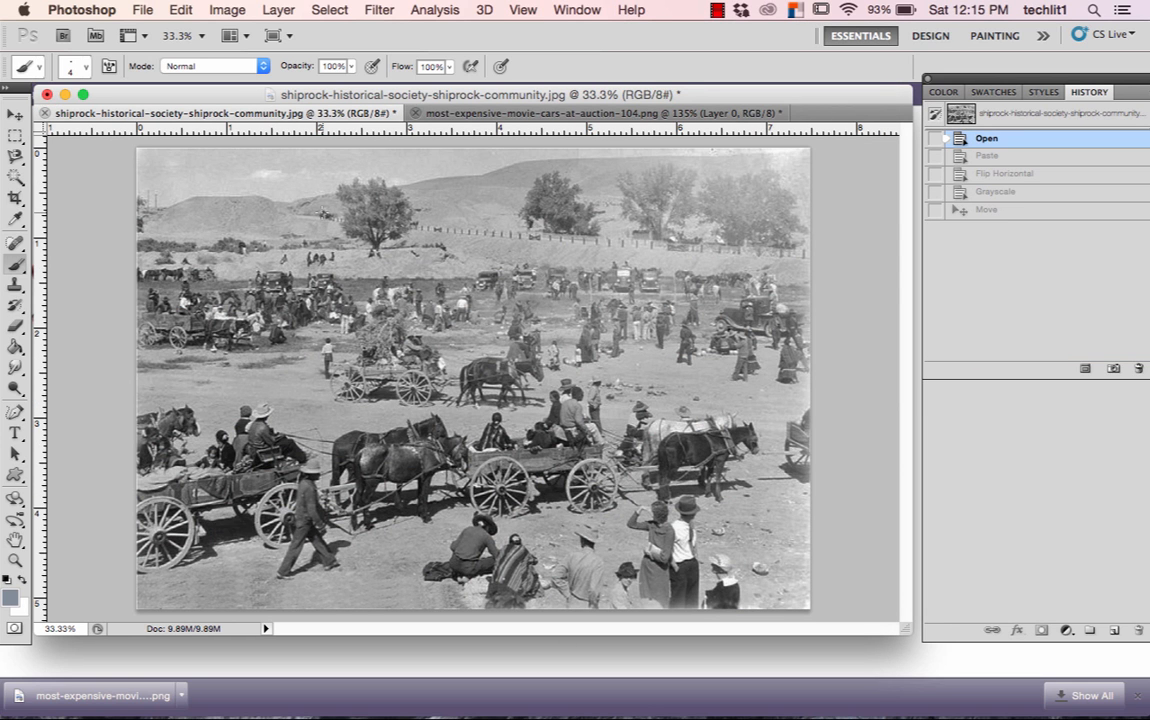
click(183, 10)
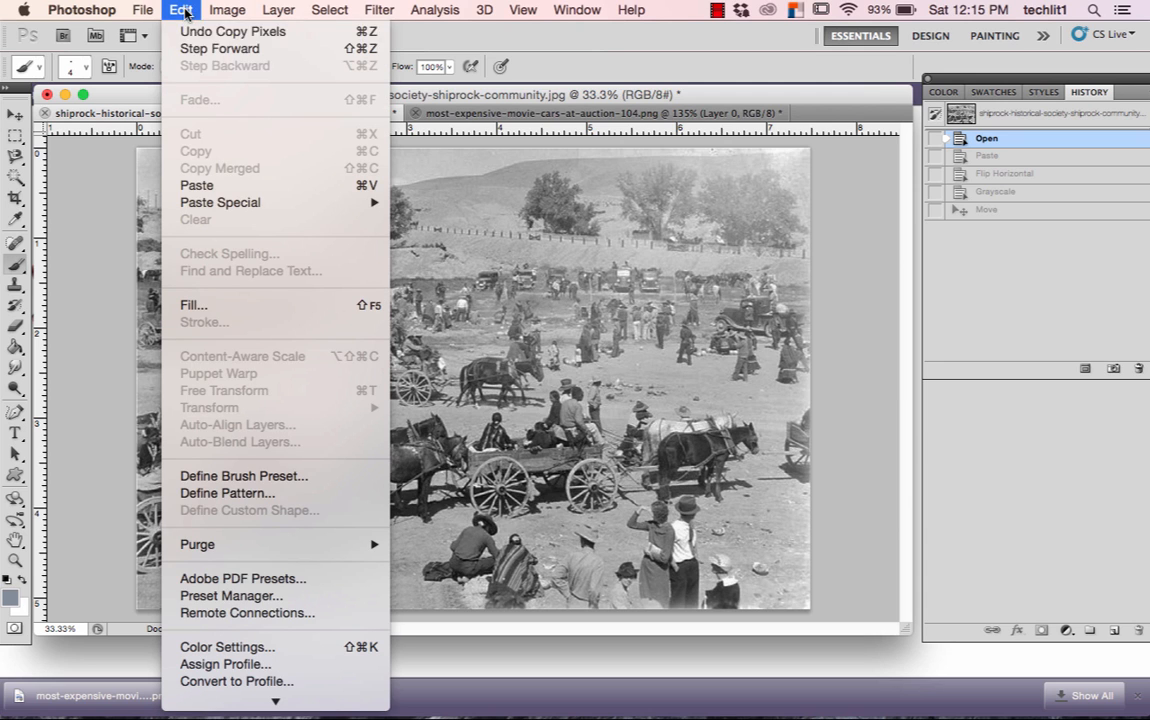
click(228, 185)
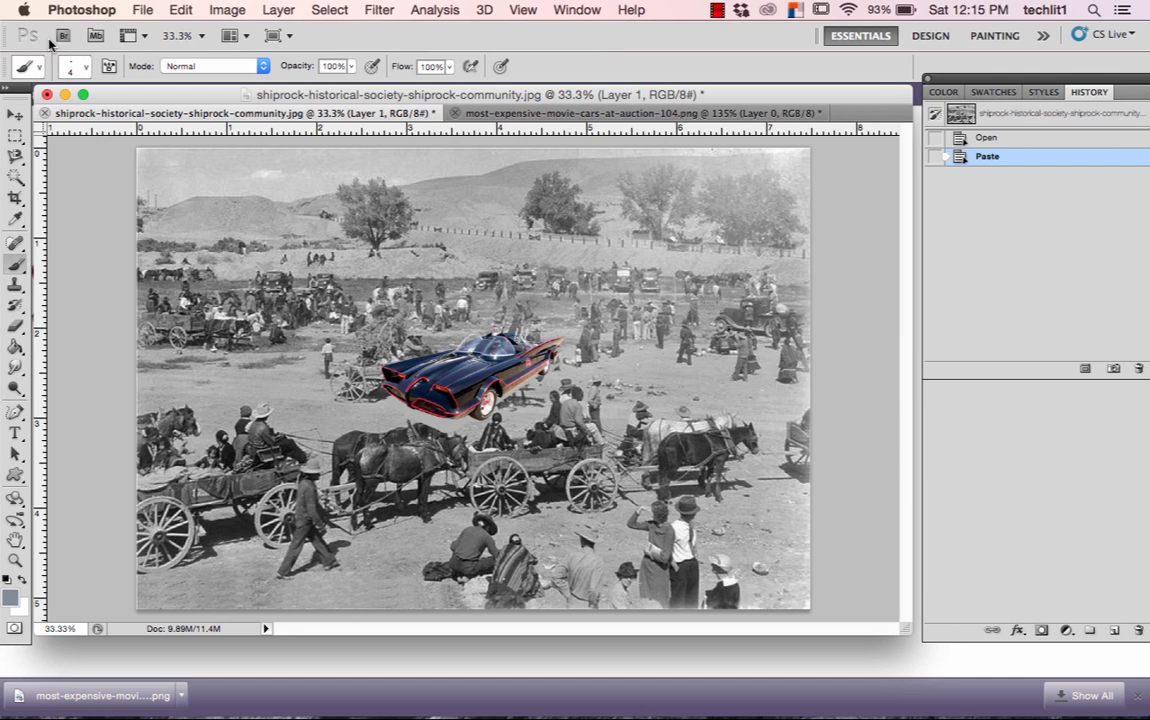
Step: Flip the pasted car horizontally and move it to the open ground above the front wagon's white horse
click(14, 116)
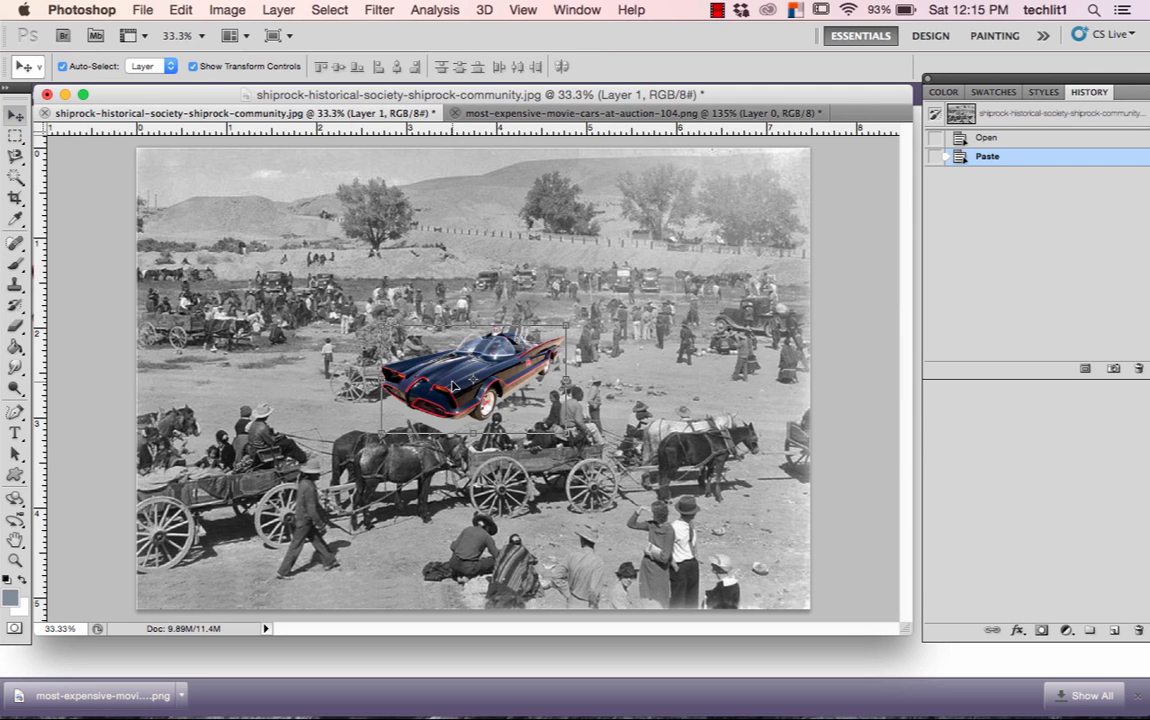
drag(437, 375, 277, 372)
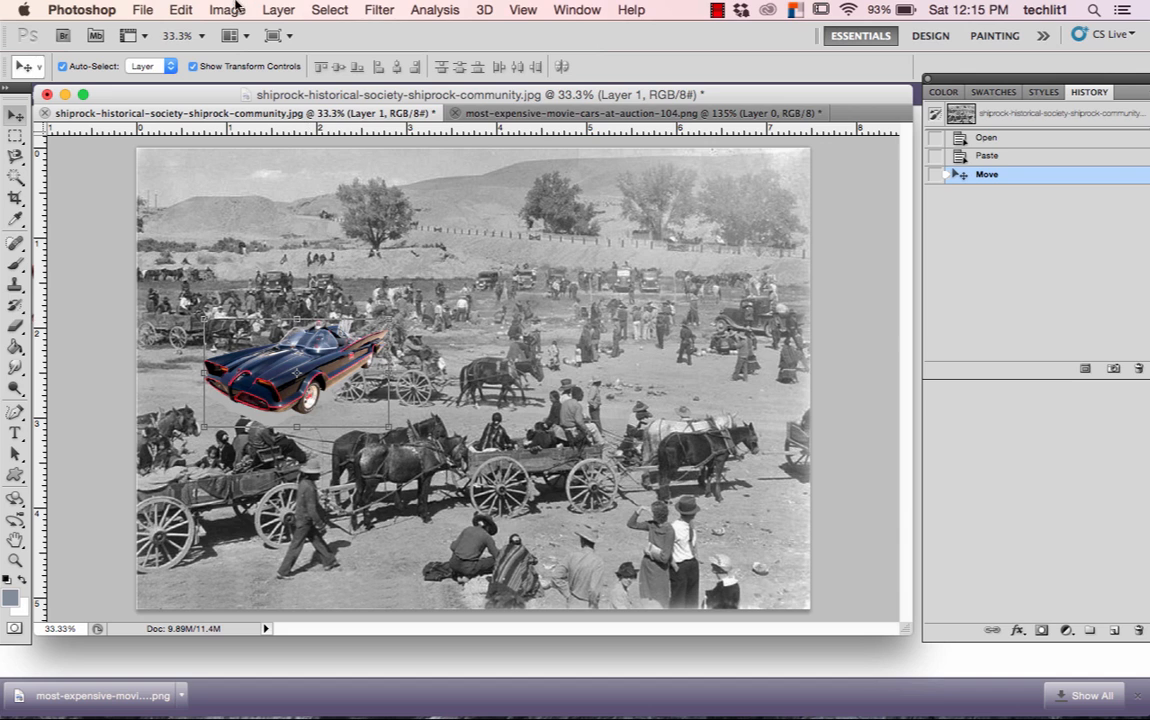
click(180, 10)
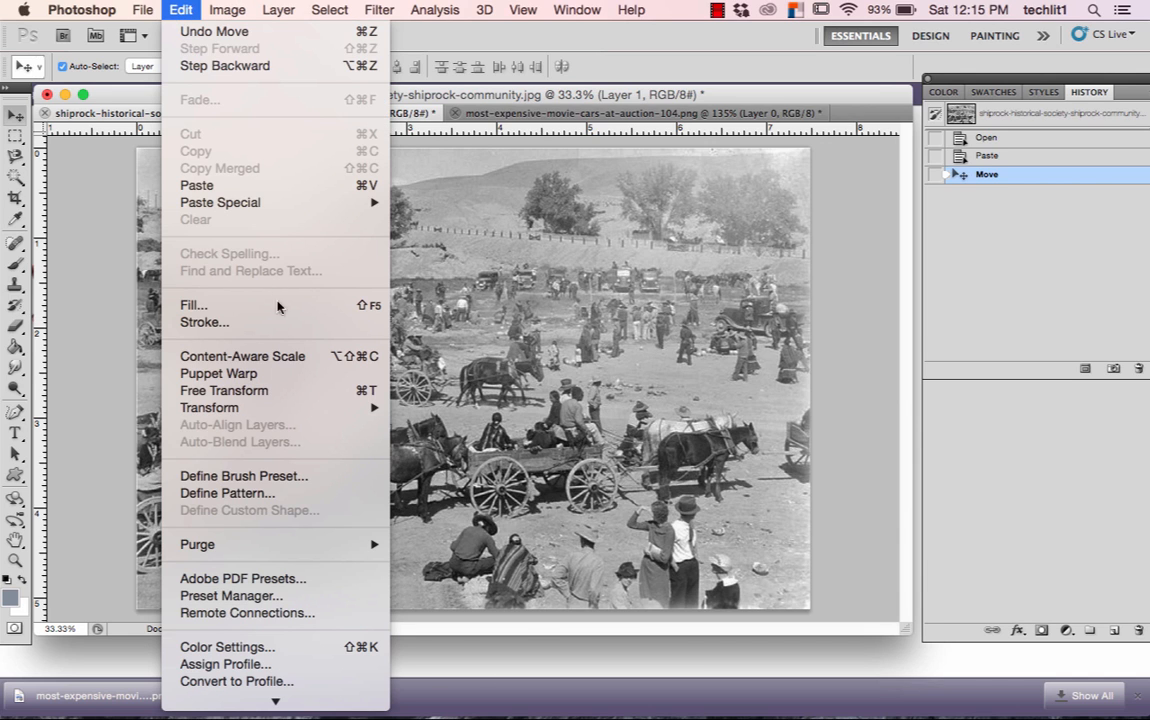
mouse_move(304, 403)
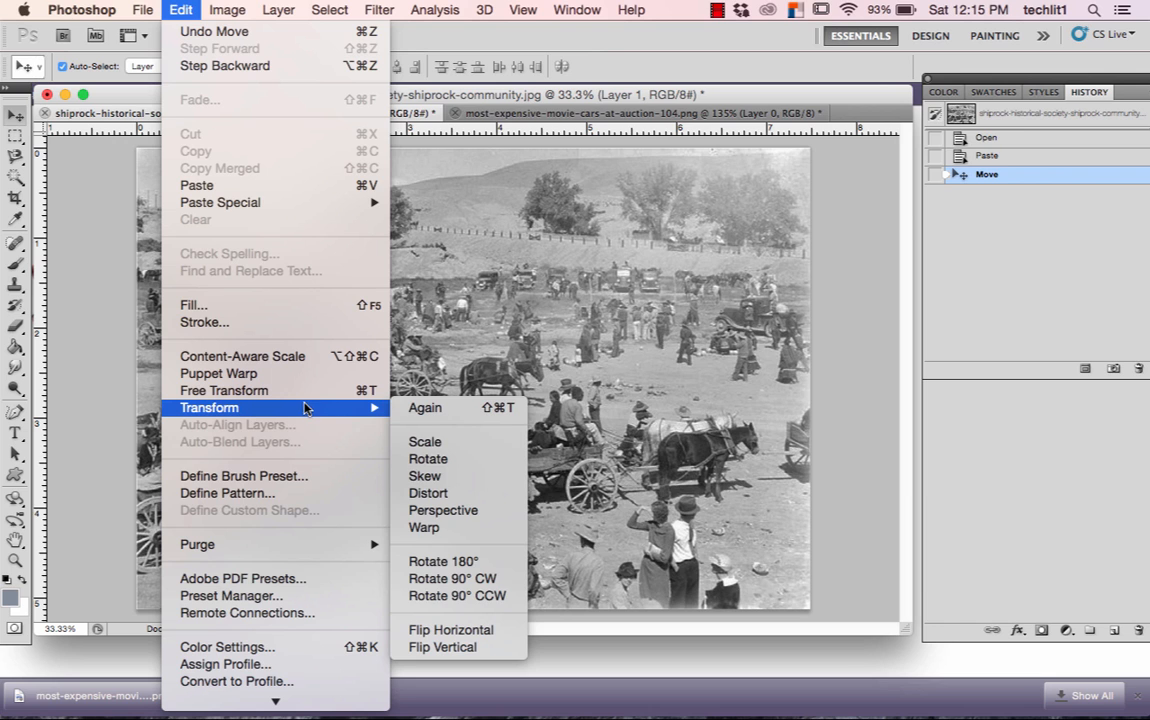
click(451, 630)
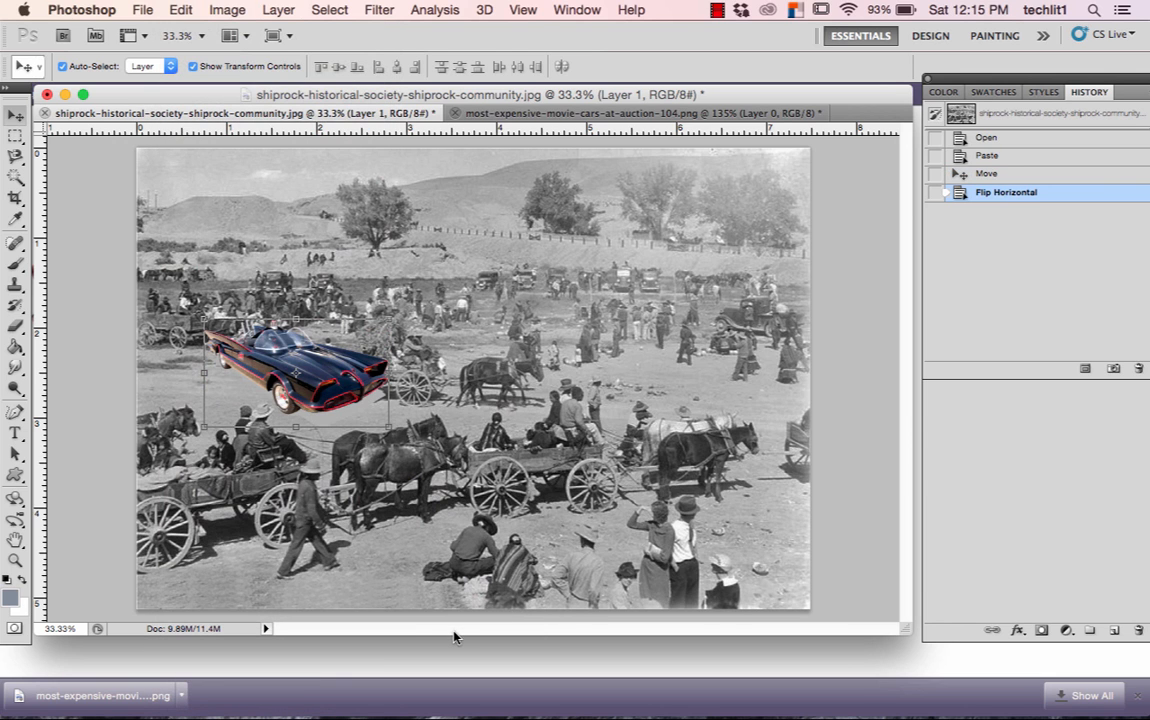
drag(239, 360, 598, 376)
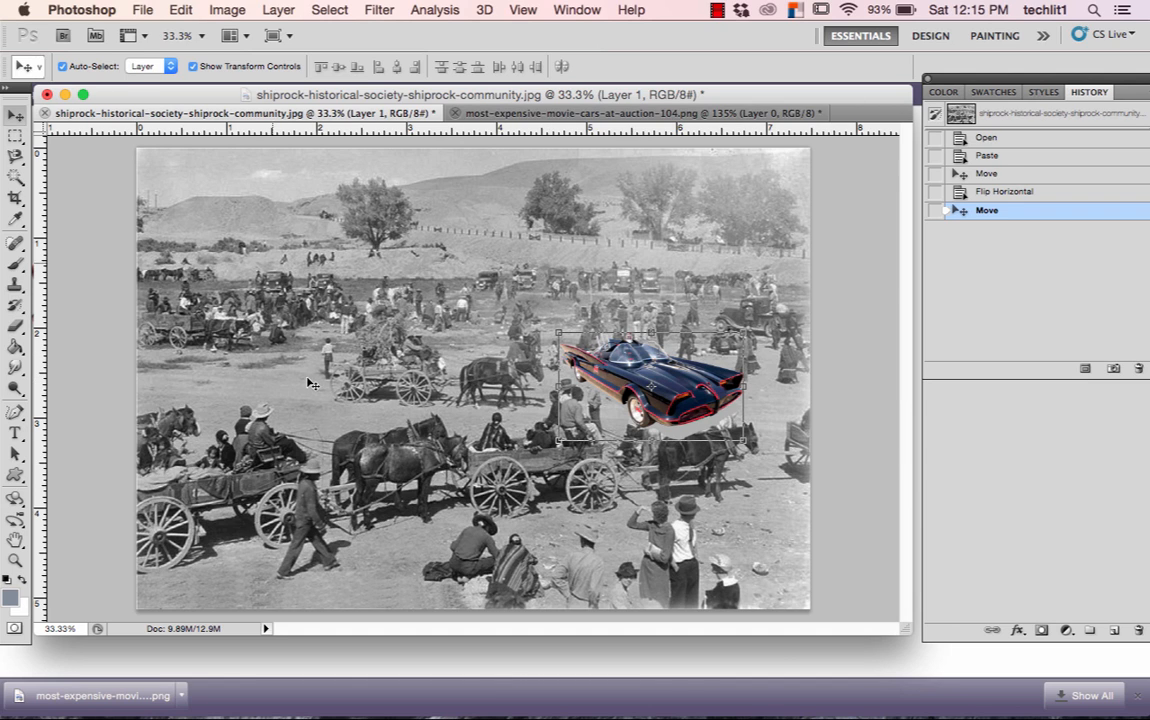
click(178, 12)
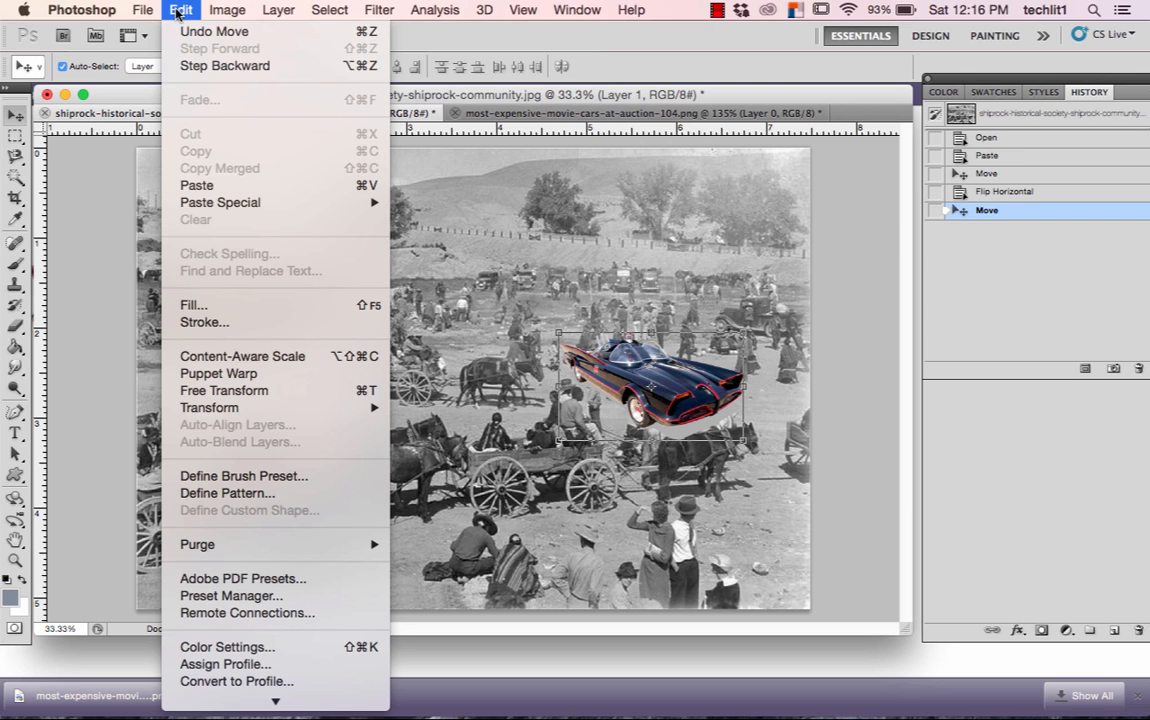
mouse_move(303, 407)
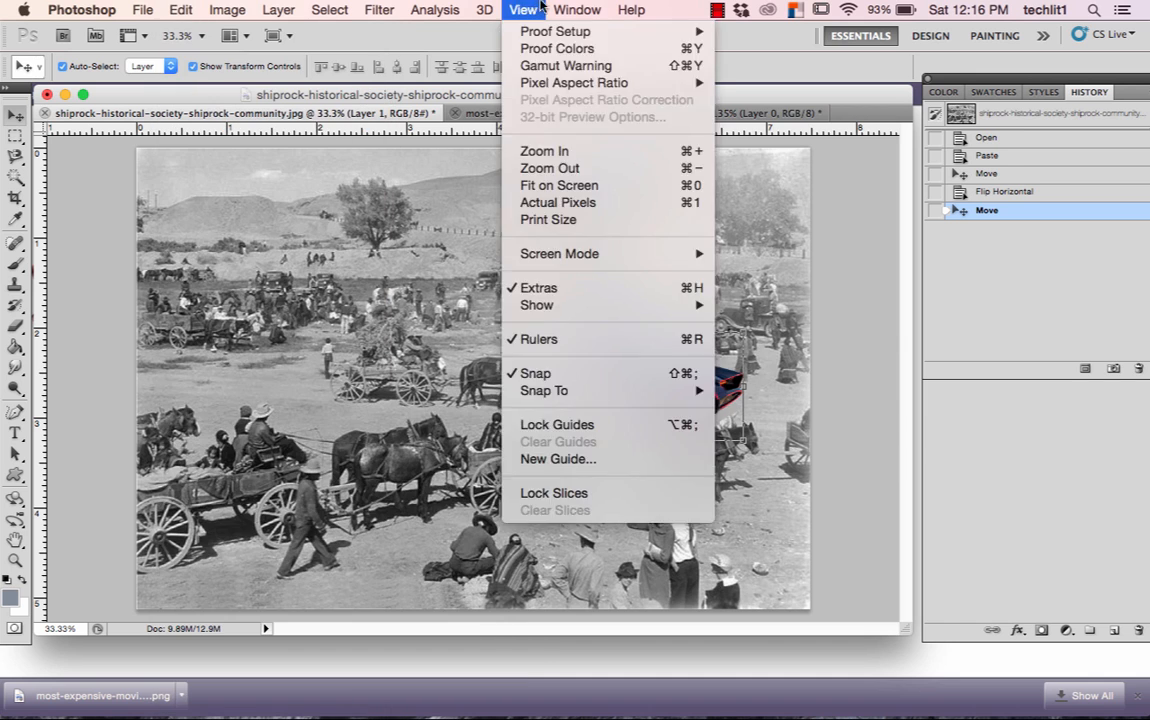
mouse_move(600, 12)
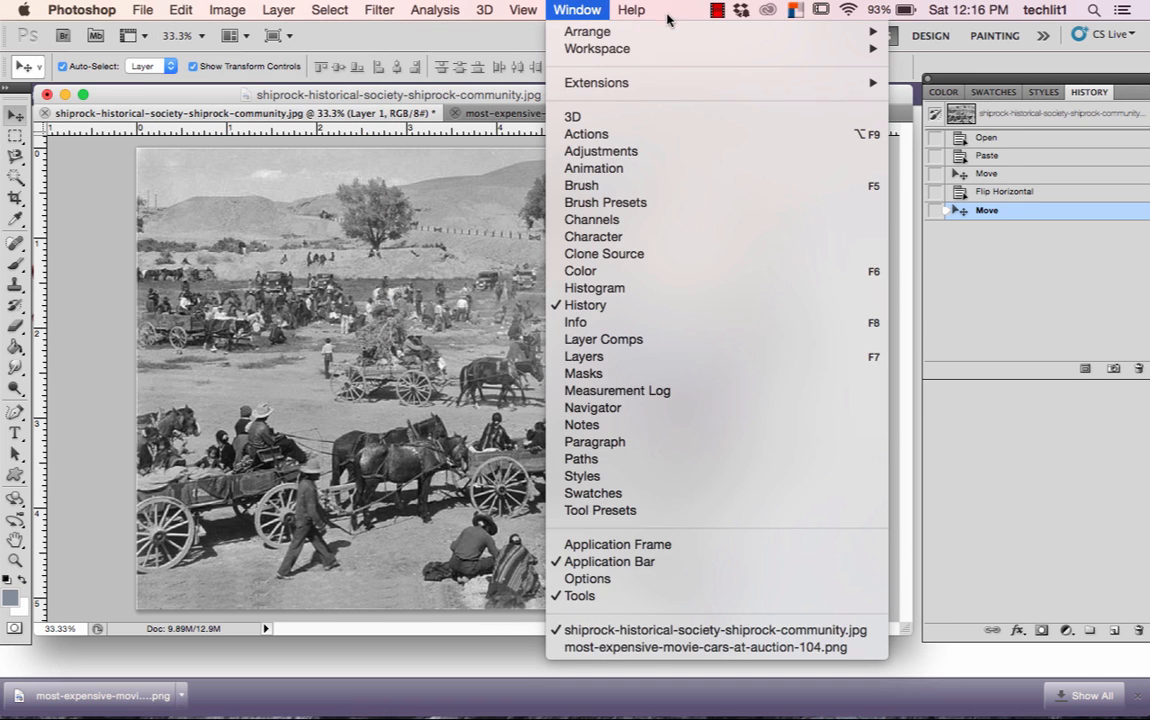
click(668, 20)
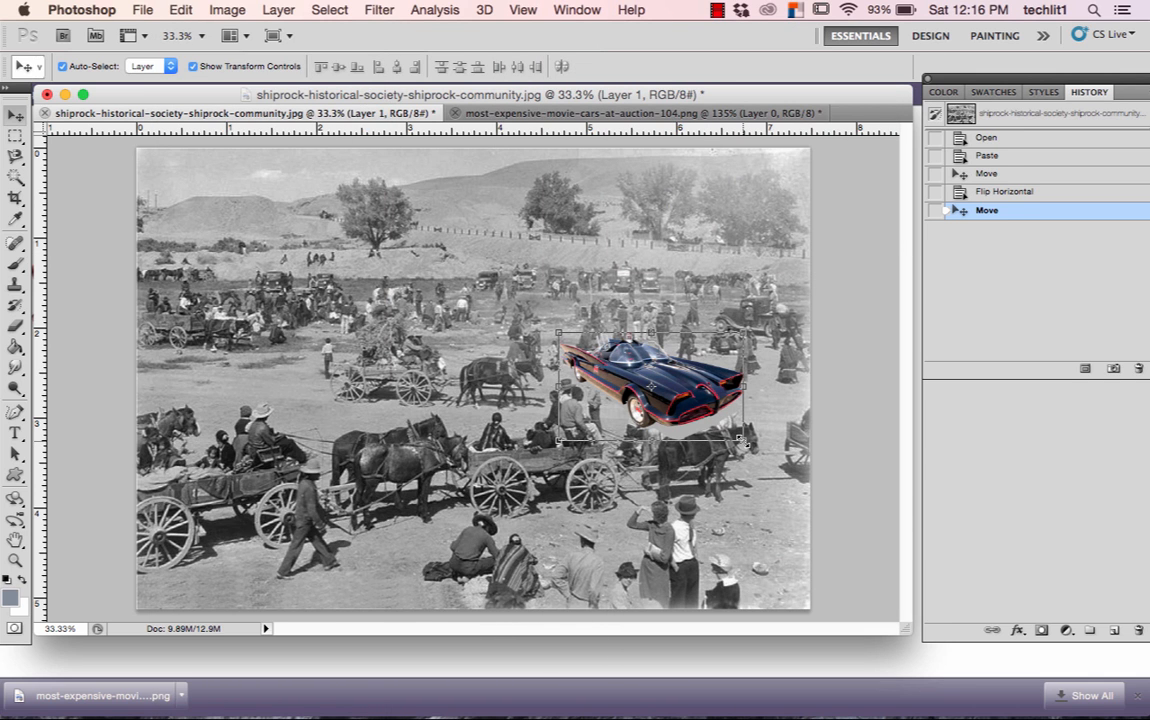
Step: Scale the car proportionally to 67.61% and position it in the clearing between the white horse and the crowd behind
drag(742, 442, 671, 400)
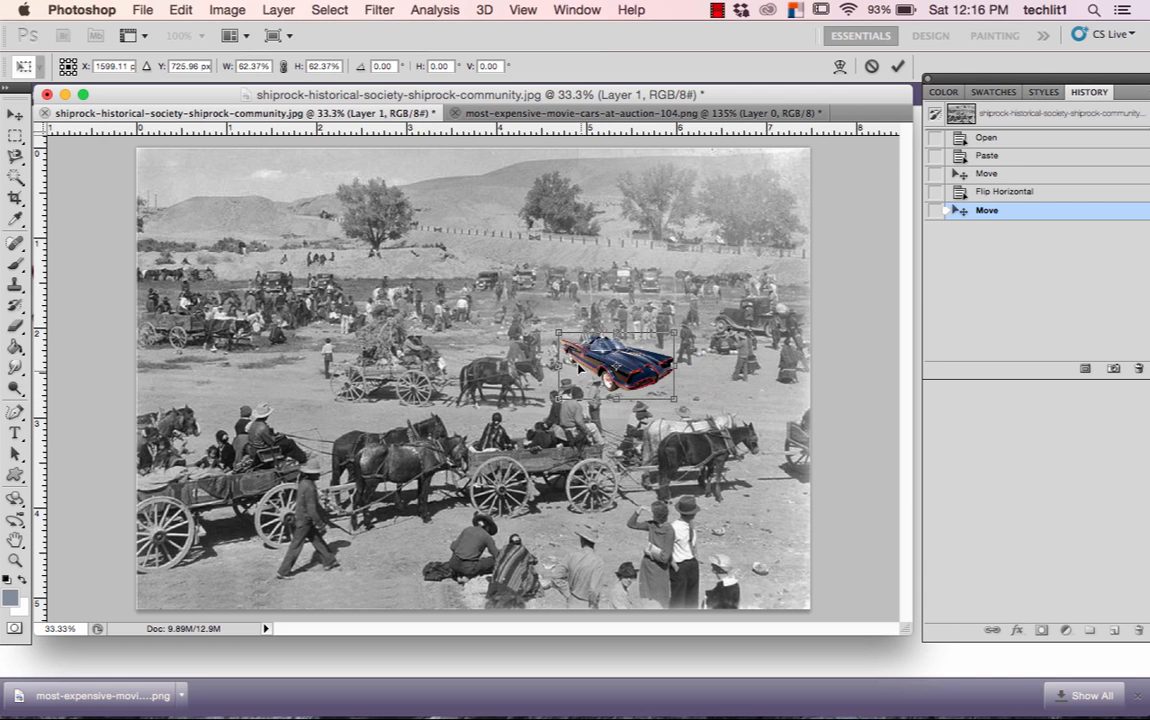
drag(581, 363, 649, 374)
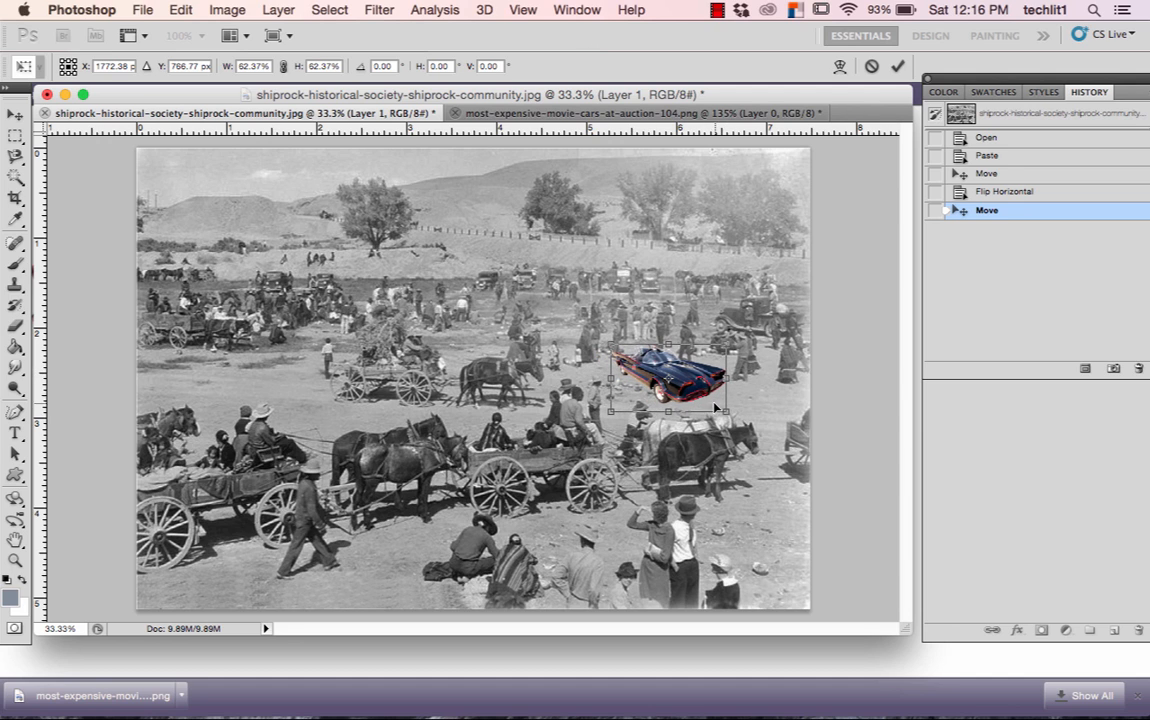
drag(730, 413, 738, 418)
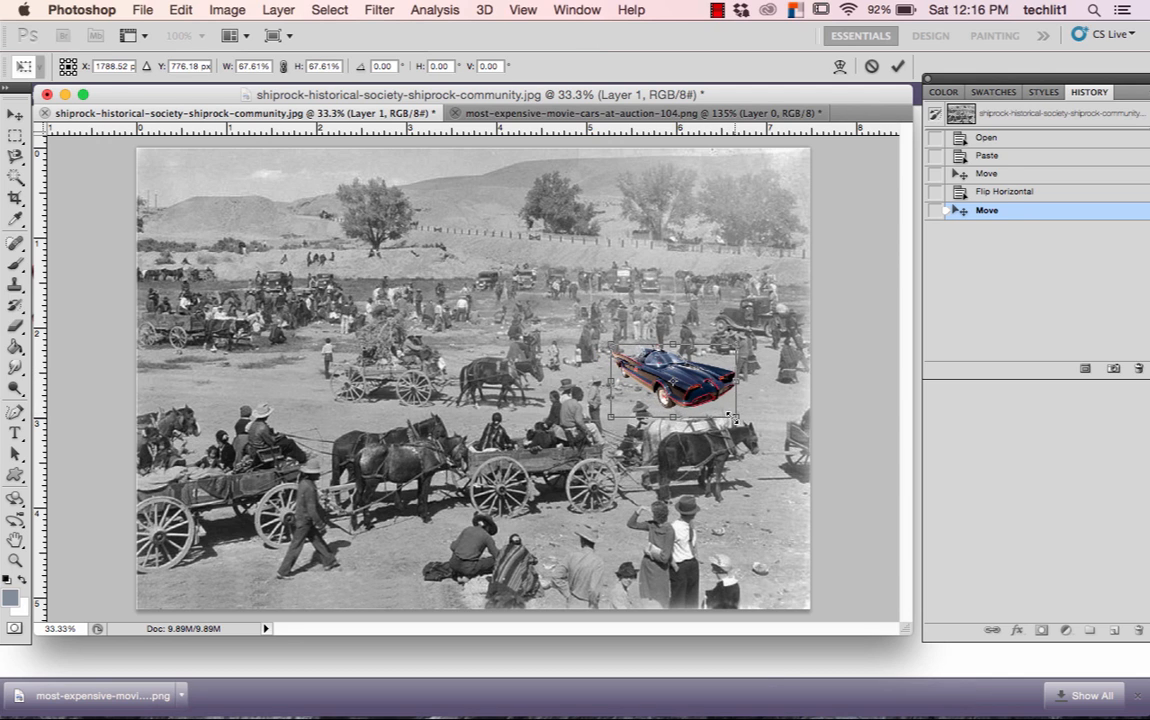
drag(657, 370, 653, 368)
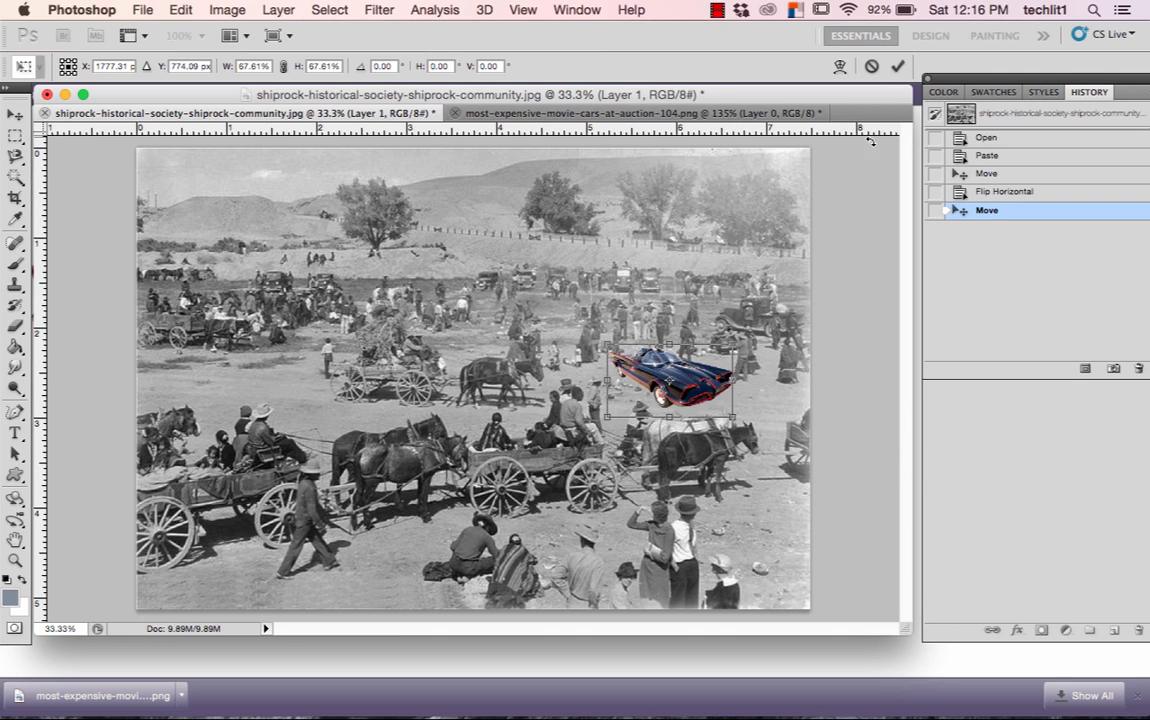
click(897, 66)
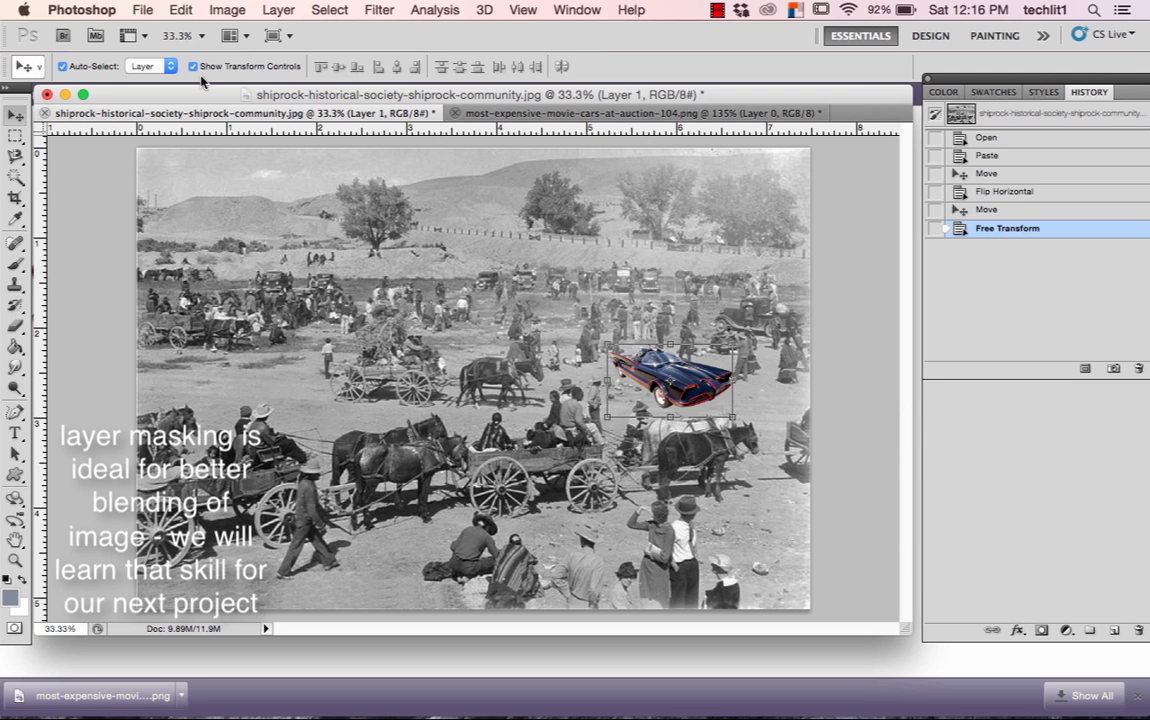
Step: Convert the image to Grayscale without flattening, discarding the color information, and nudge the car slightly upward
click(229, 12)
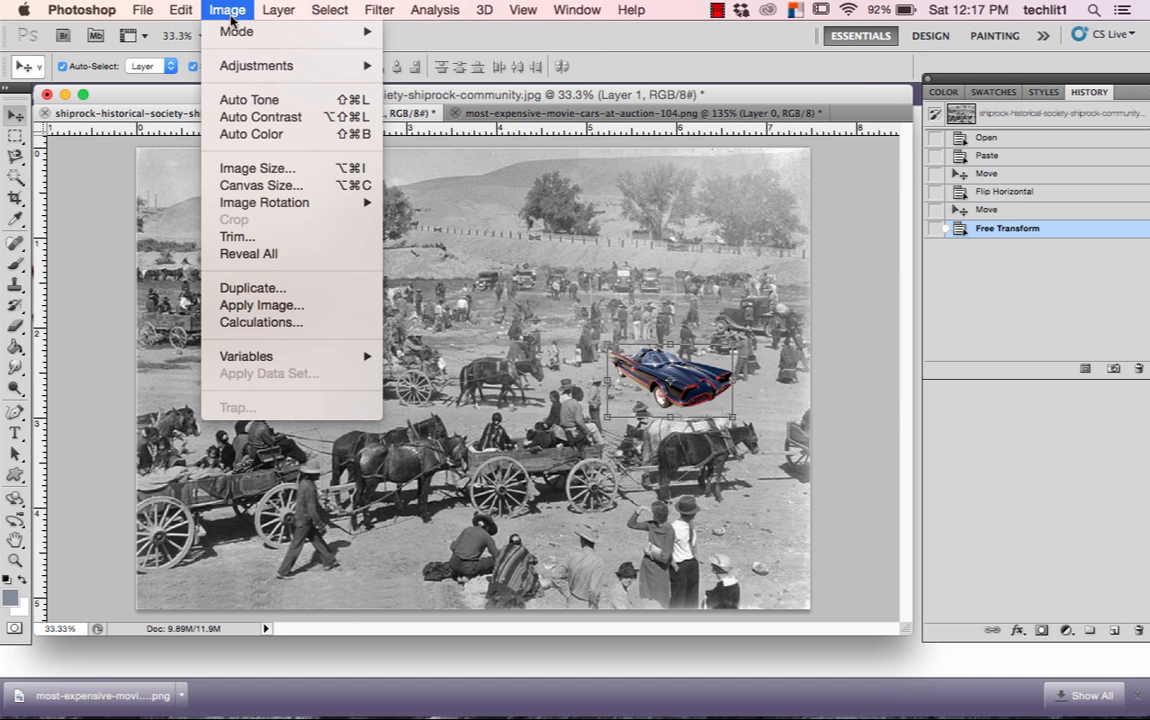
mouse_move(238, 30)
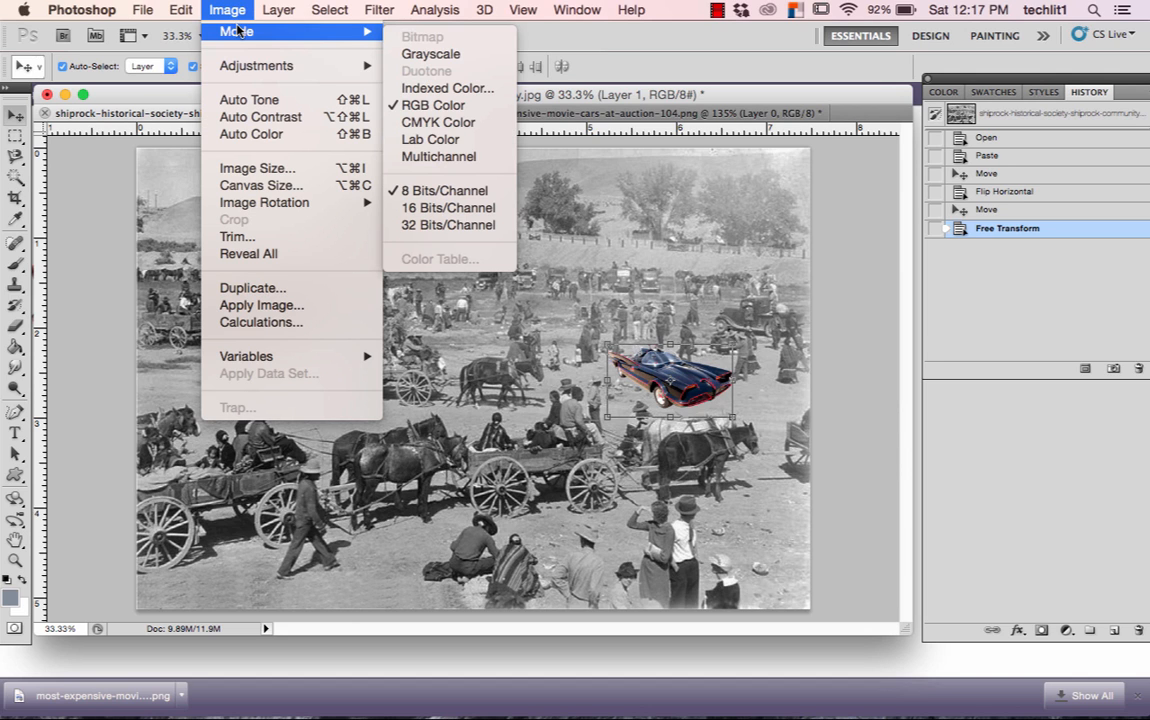
click(433, 56)
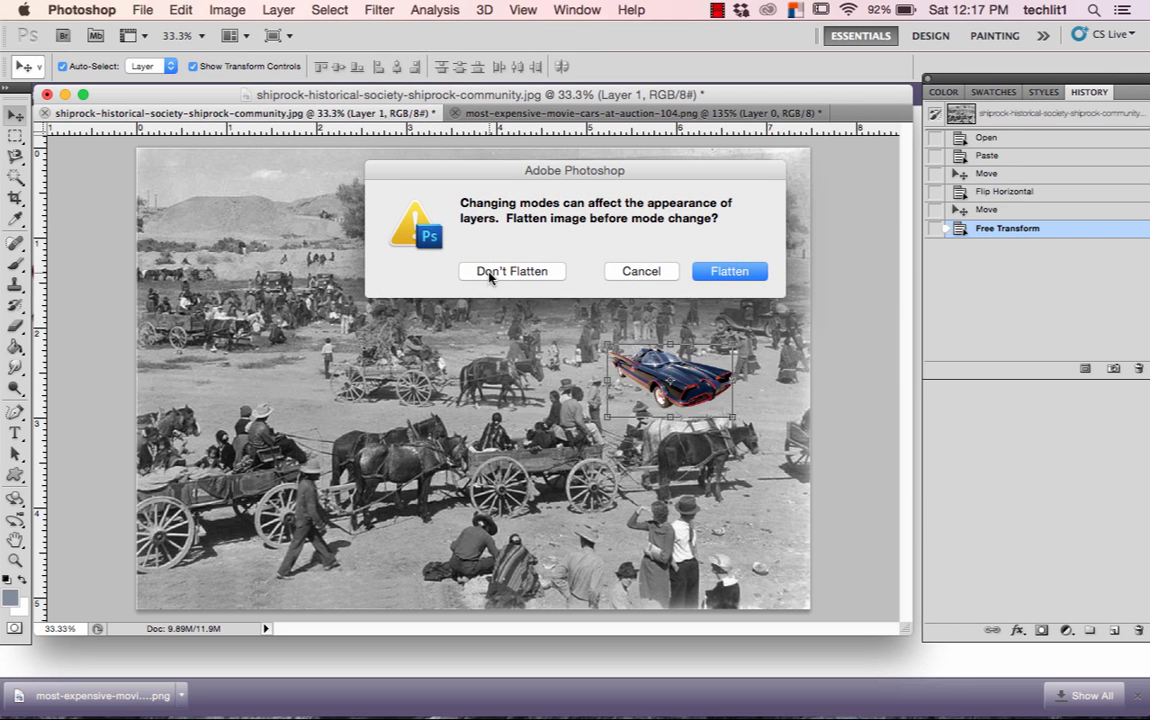
click(490, 273)
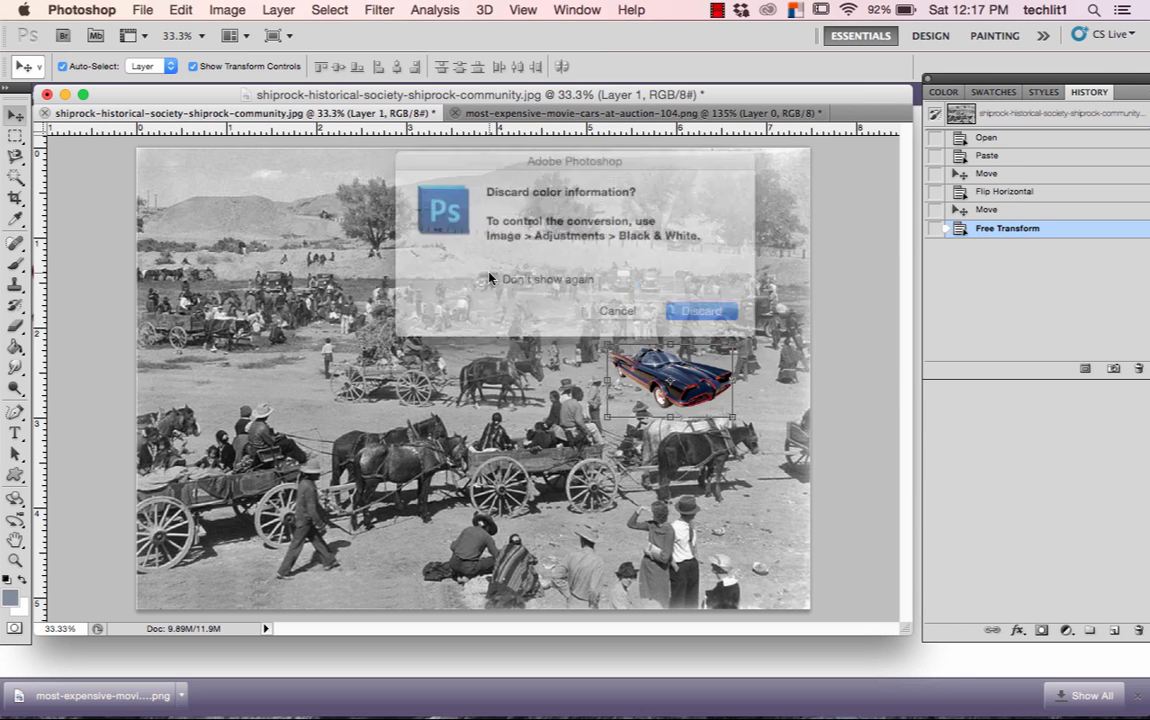
click(703, 315)
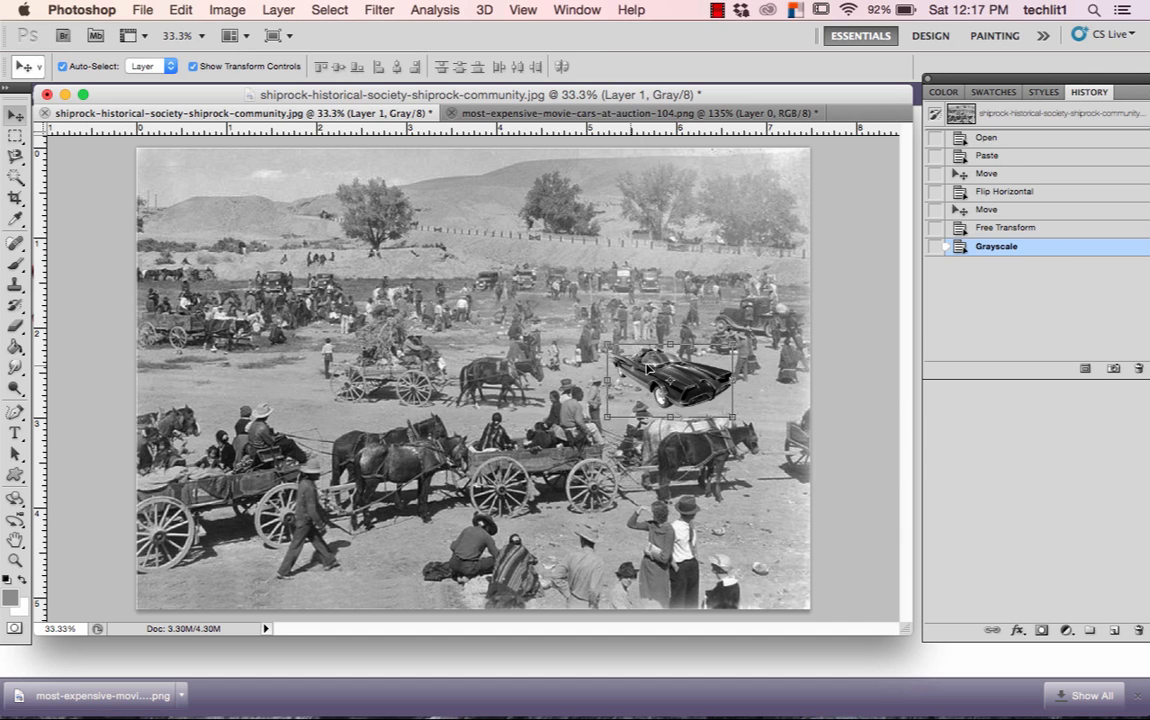
drag(649, 369, 652, 368)
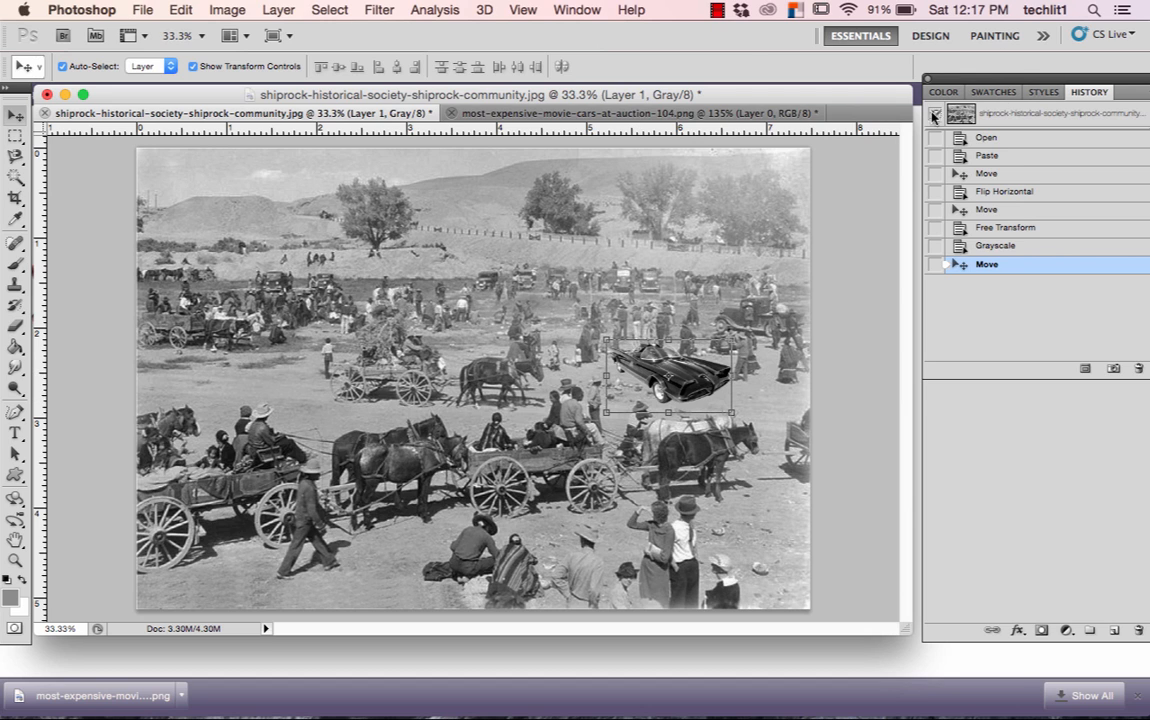
Step: Show the image's layers and rename the car's layer to batmobile
click(570, 9)
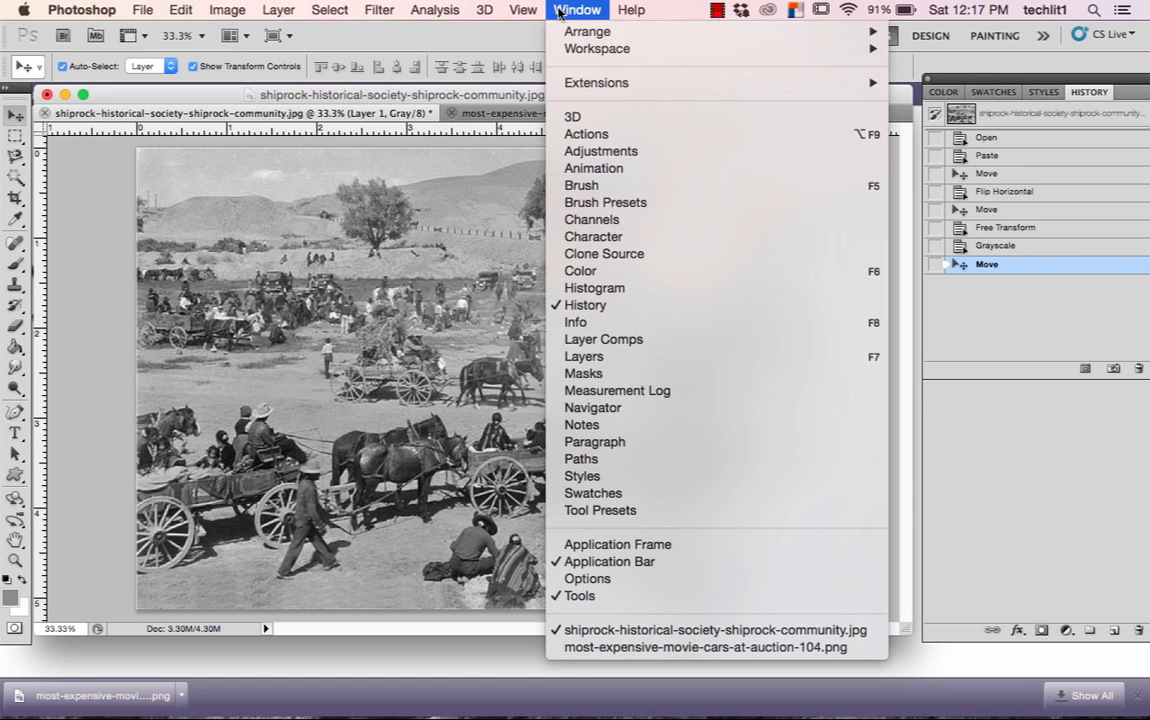
click(658, 358)
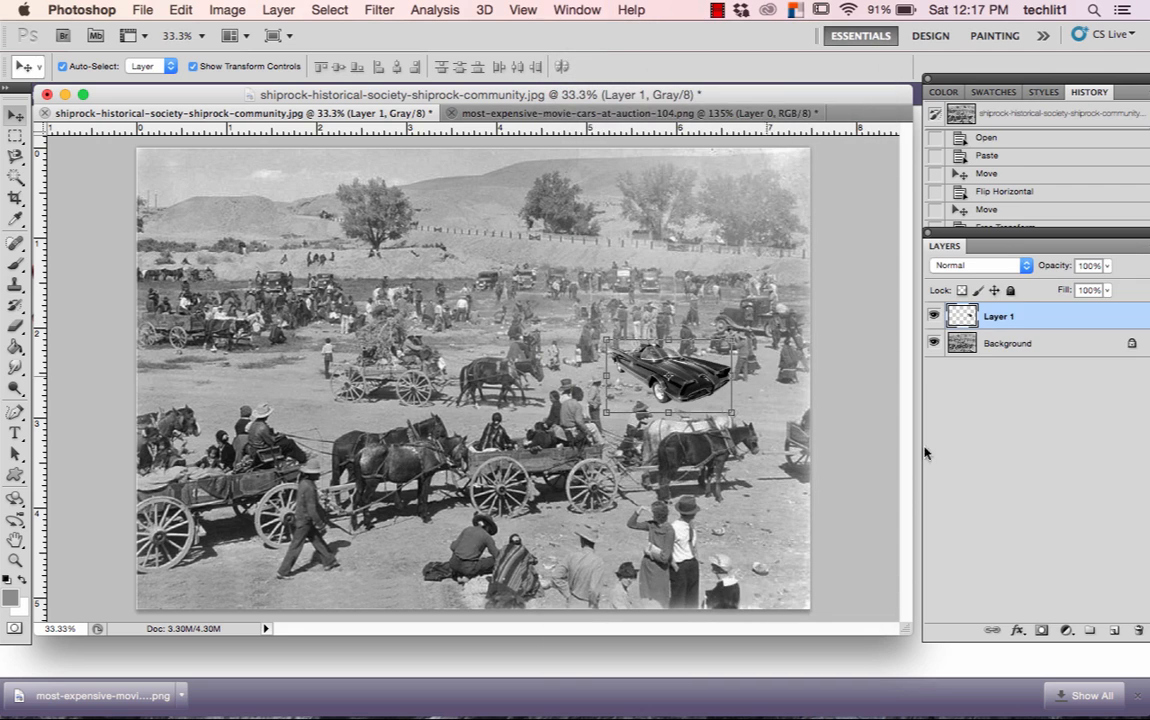
double_click(1000, 316)
text(batmobile)
click(1017, 393)
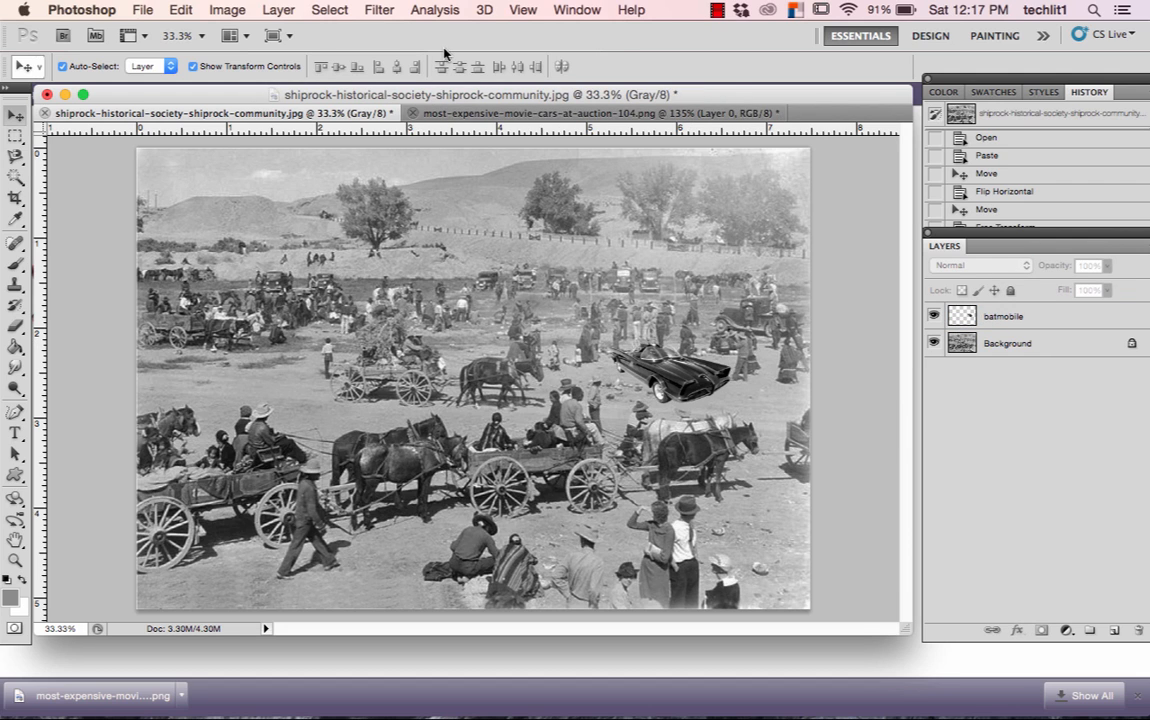
Step: Apply a Brightness/Contrast adjustment to the batmobile layer with brightness 19 and contrast -10, then deselect the layer
click(236, 10)
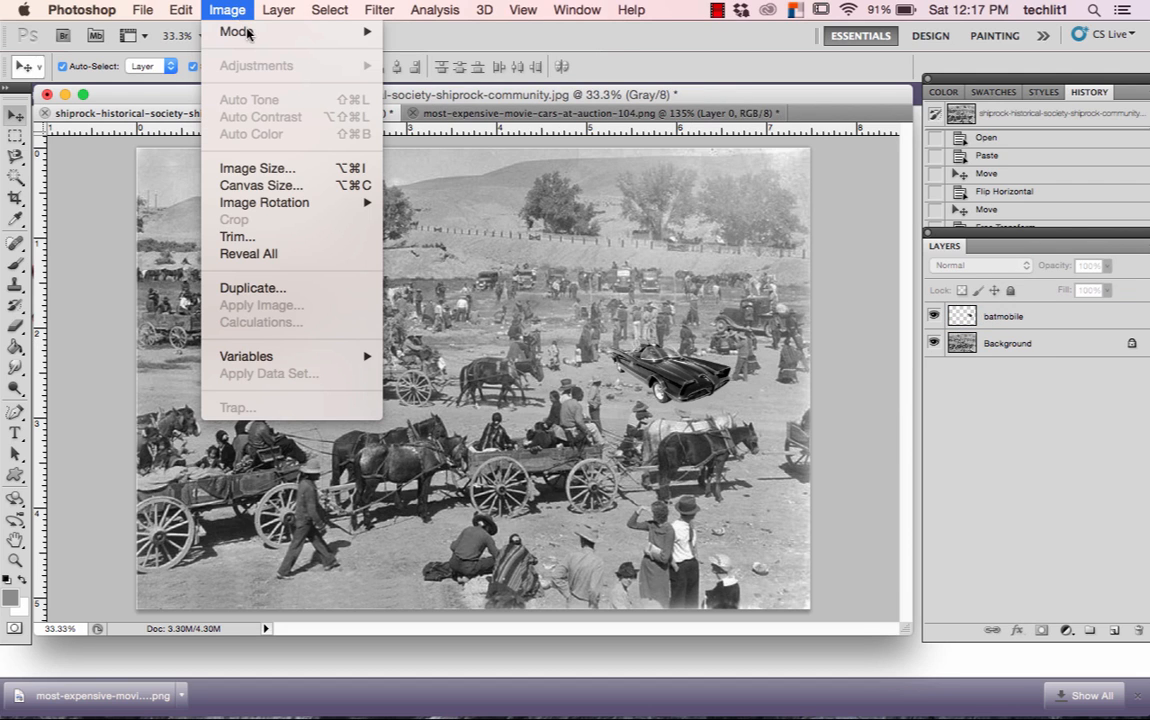
mouse_move(250, 36)
click(229, 13)
click(660, 395)
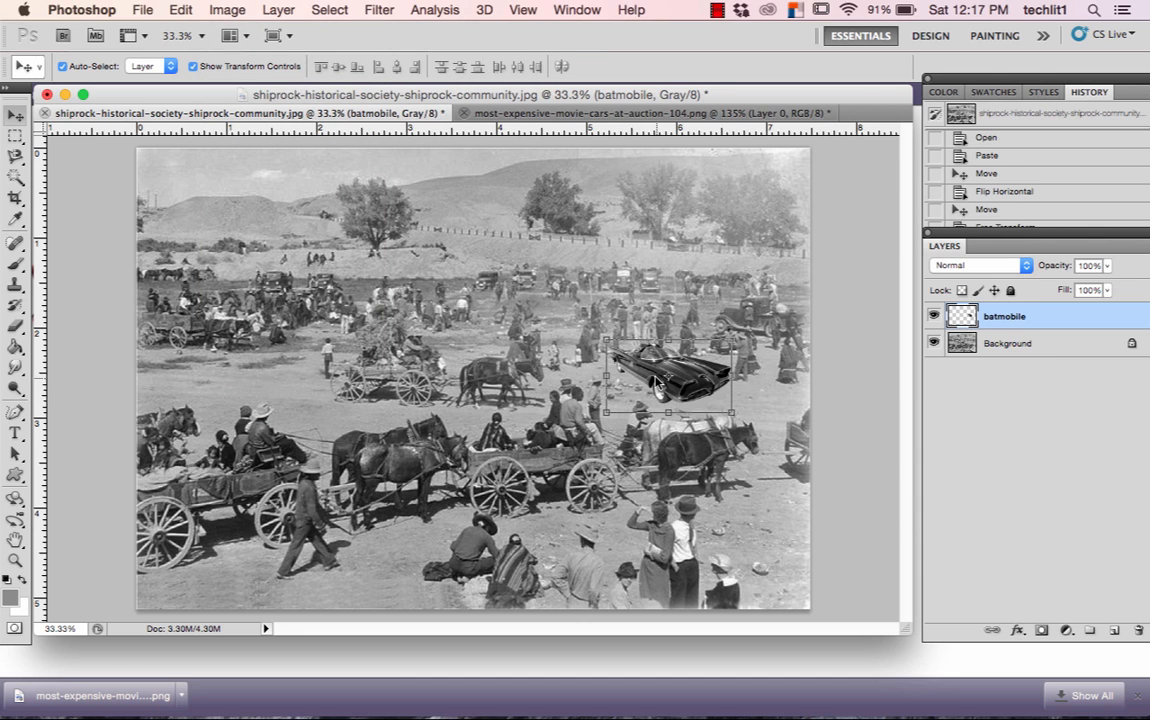
click(226, 10)
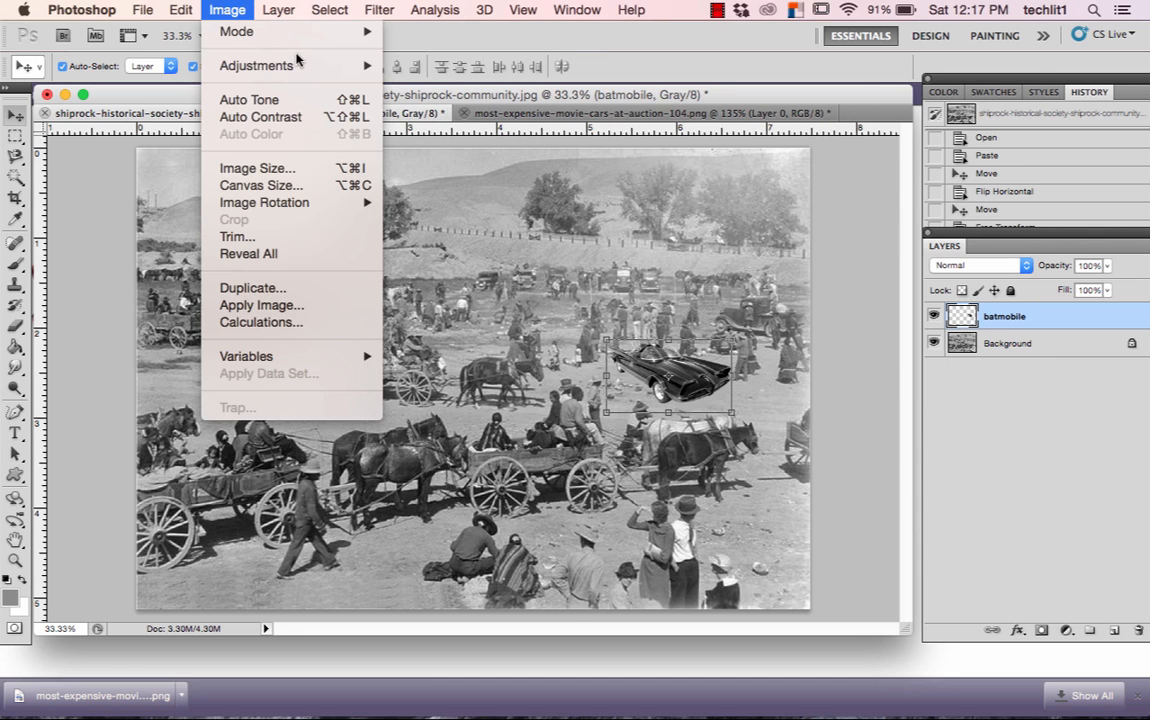
mouse_move(297, 68)
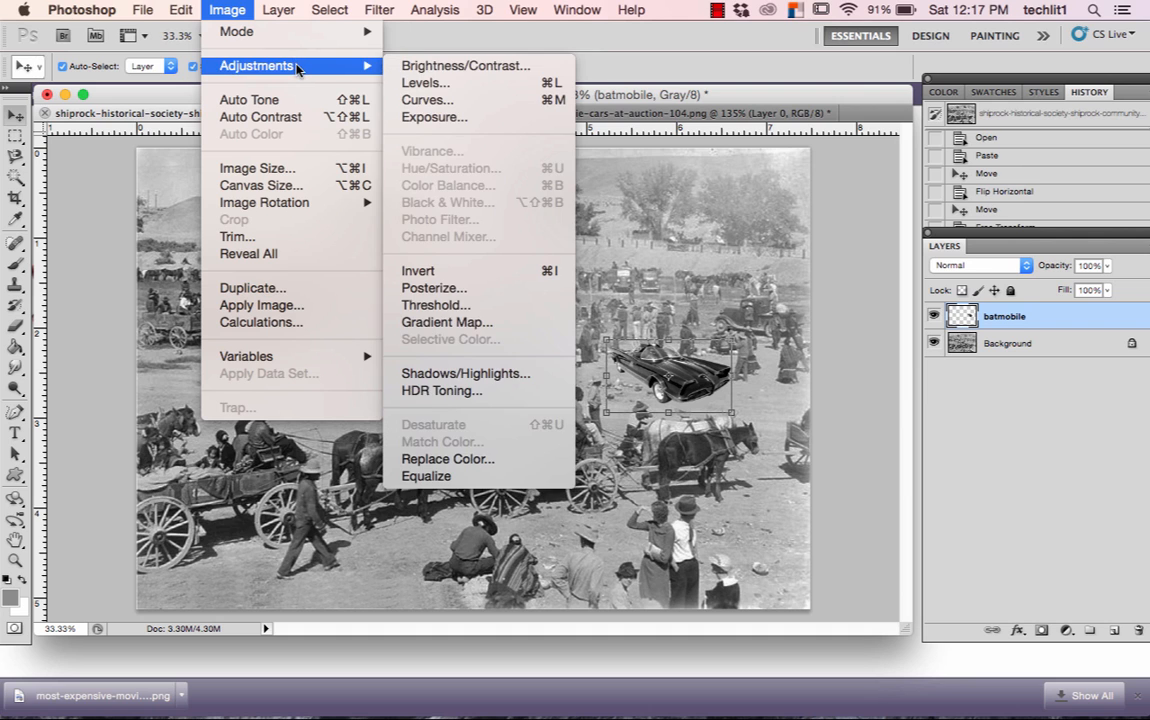
click(423, 67)
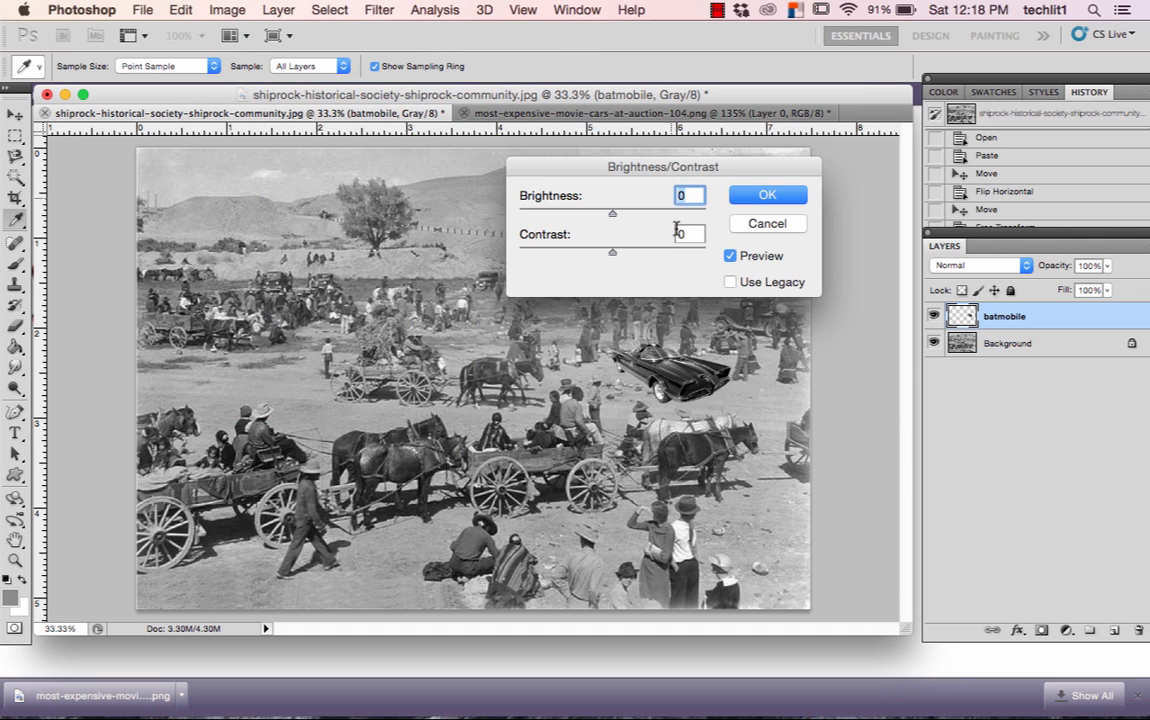
mouse_move(610, 214)
mouse_down()
mouse_move(527, 215)
mouse_move(624, 217)
mouse_up()
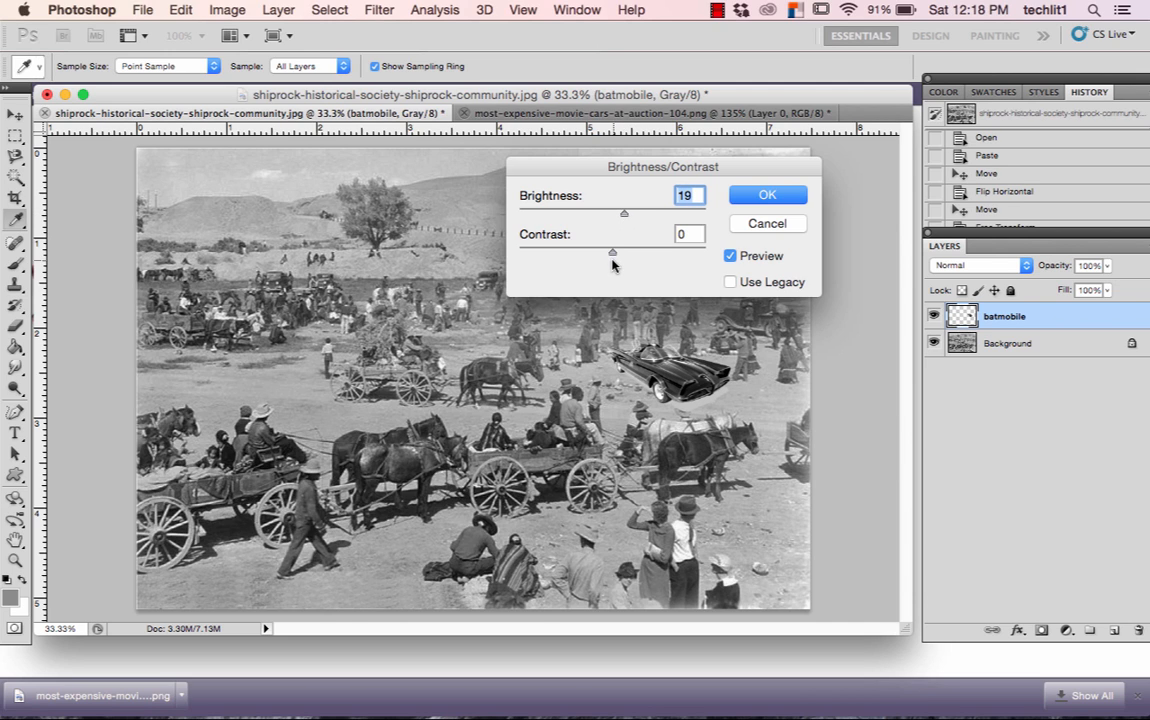
mouse_move(612, 252)
mouse_down()
mouse_move(595, 255)
mouse_move(648, 255)
mouse_move(550, 256)
mouse_move(639, 259)
mouse_move(589, 262)
mouse_move(597, 257)
mouse_up()
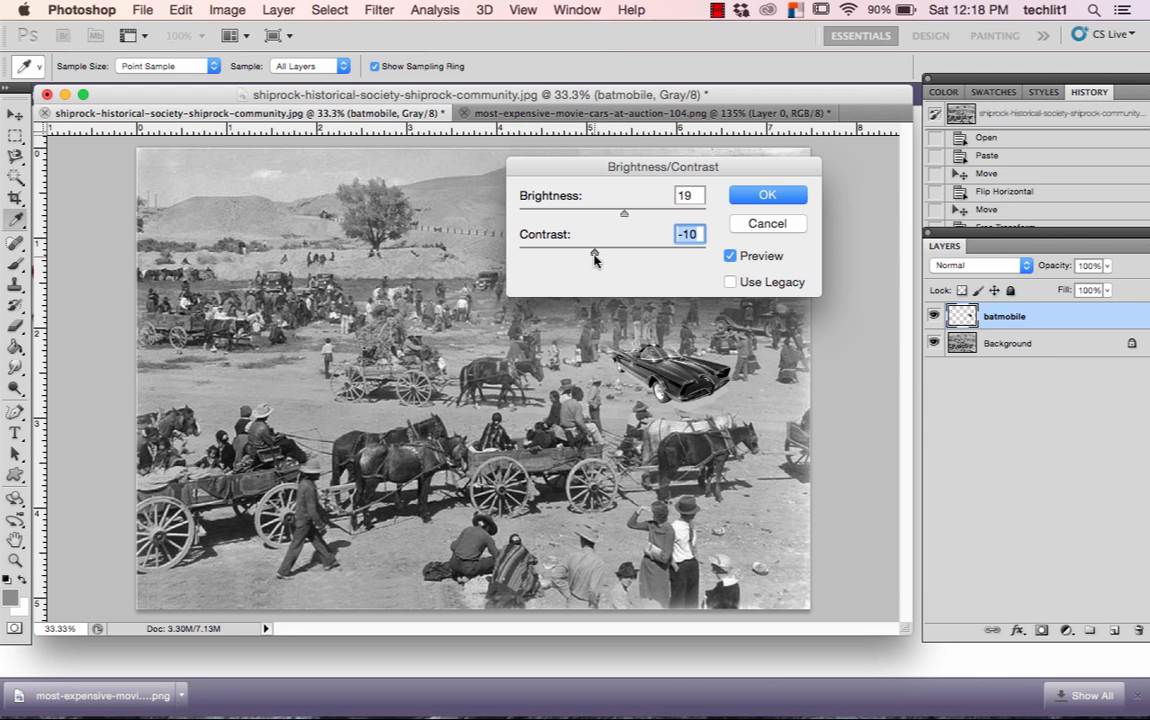
click(767, 194)
key(v)
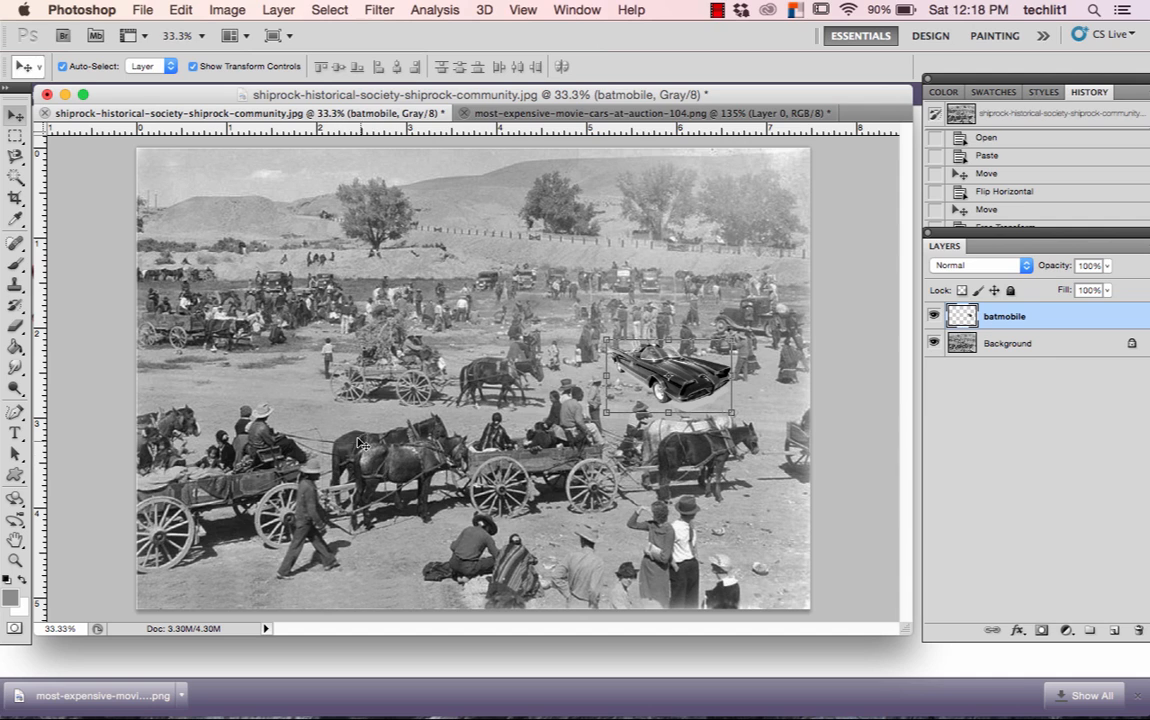
click(757, 405)
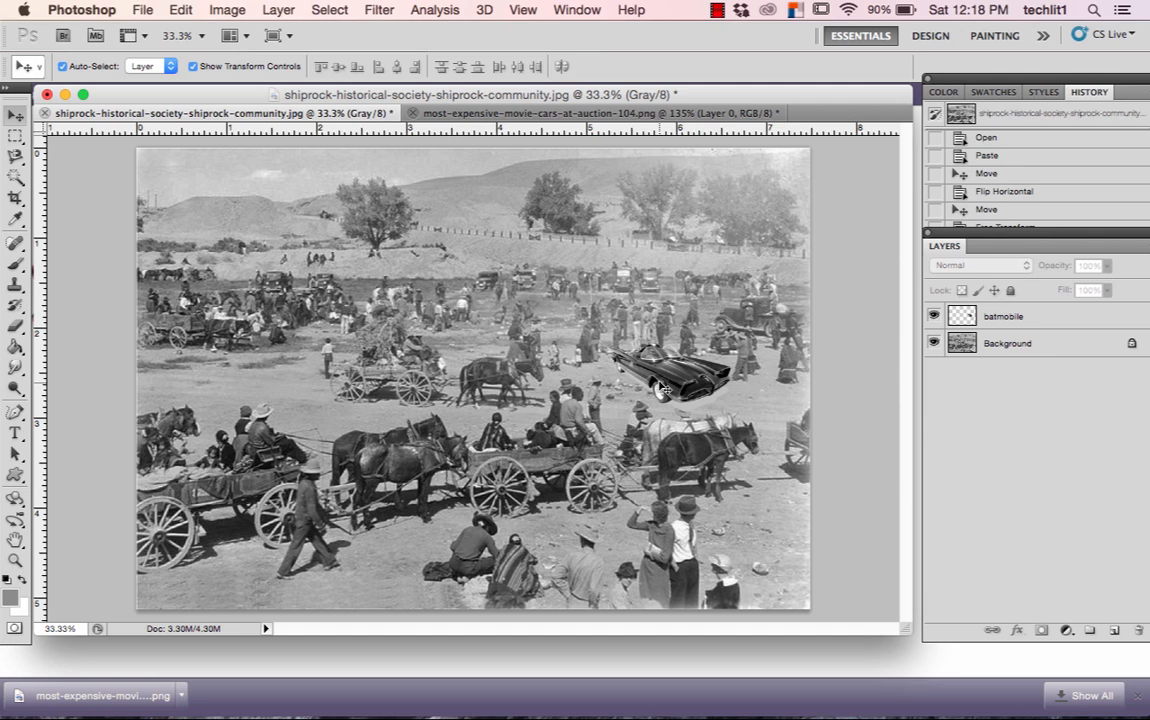
click(128, 10)
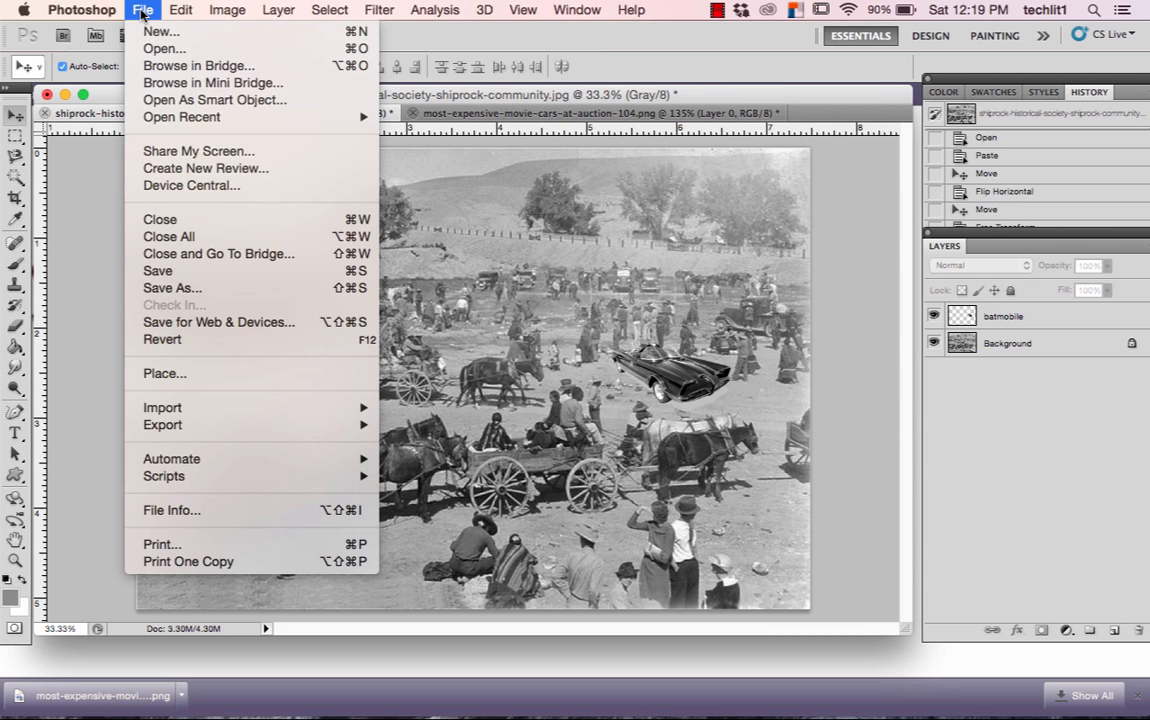
click(228, 276)
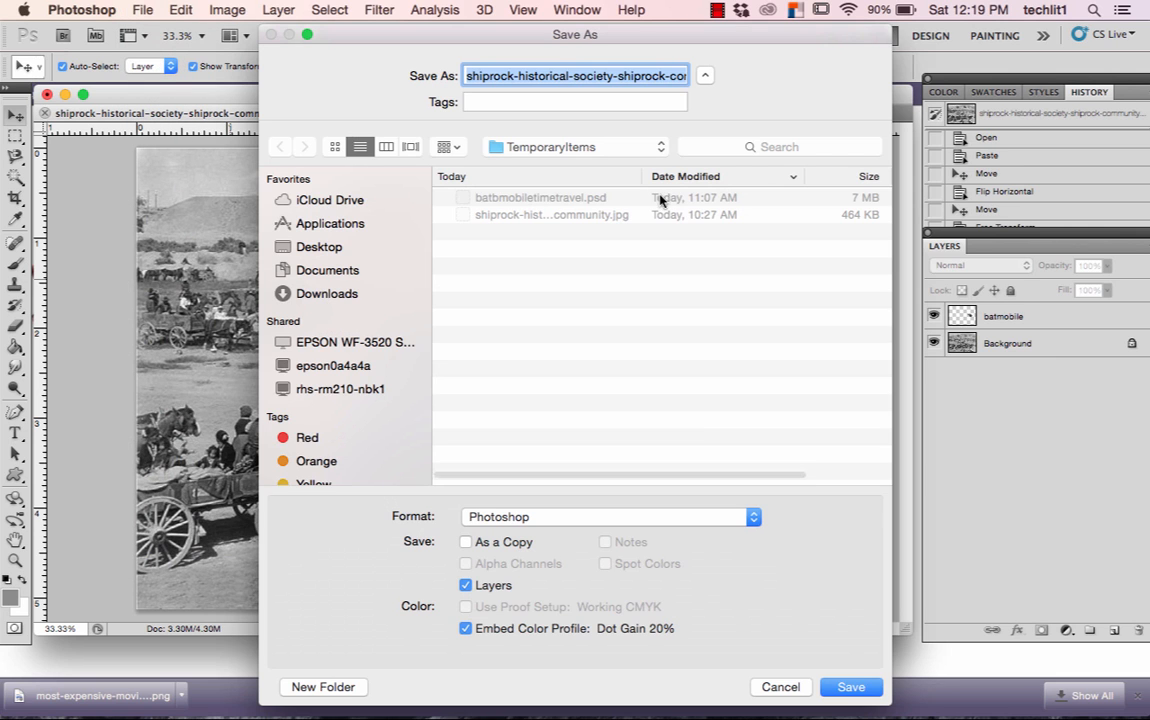
click(754, 516)
click(755, 518)
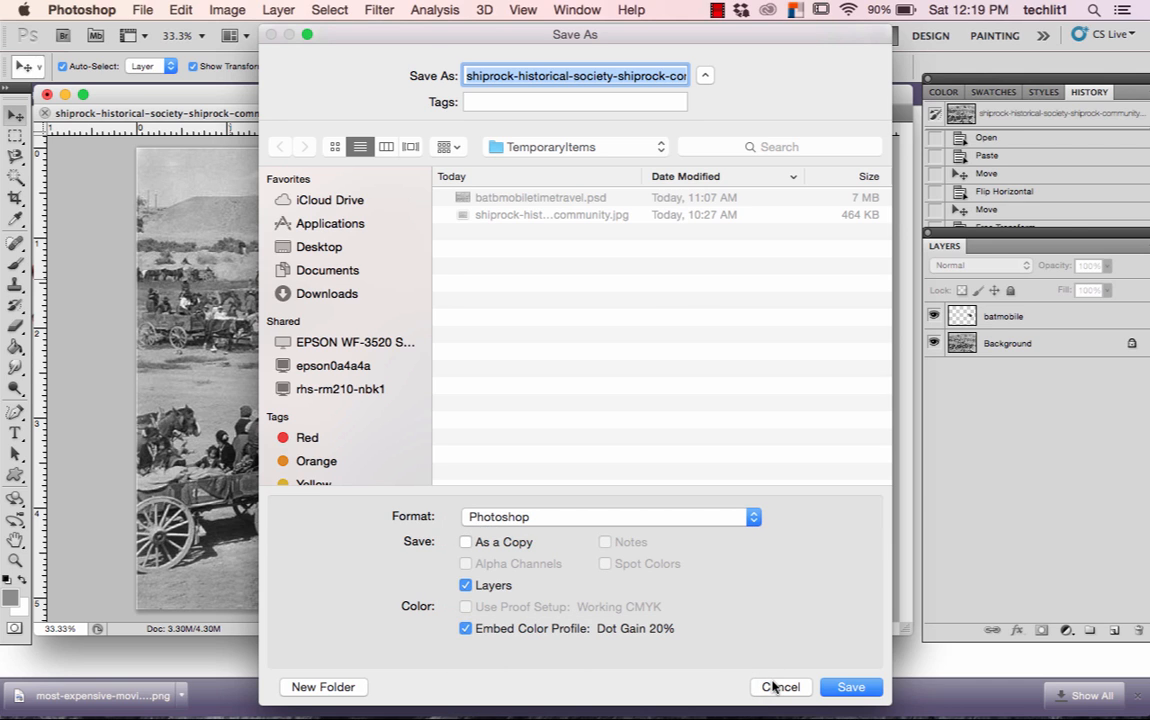
click(755, 518)
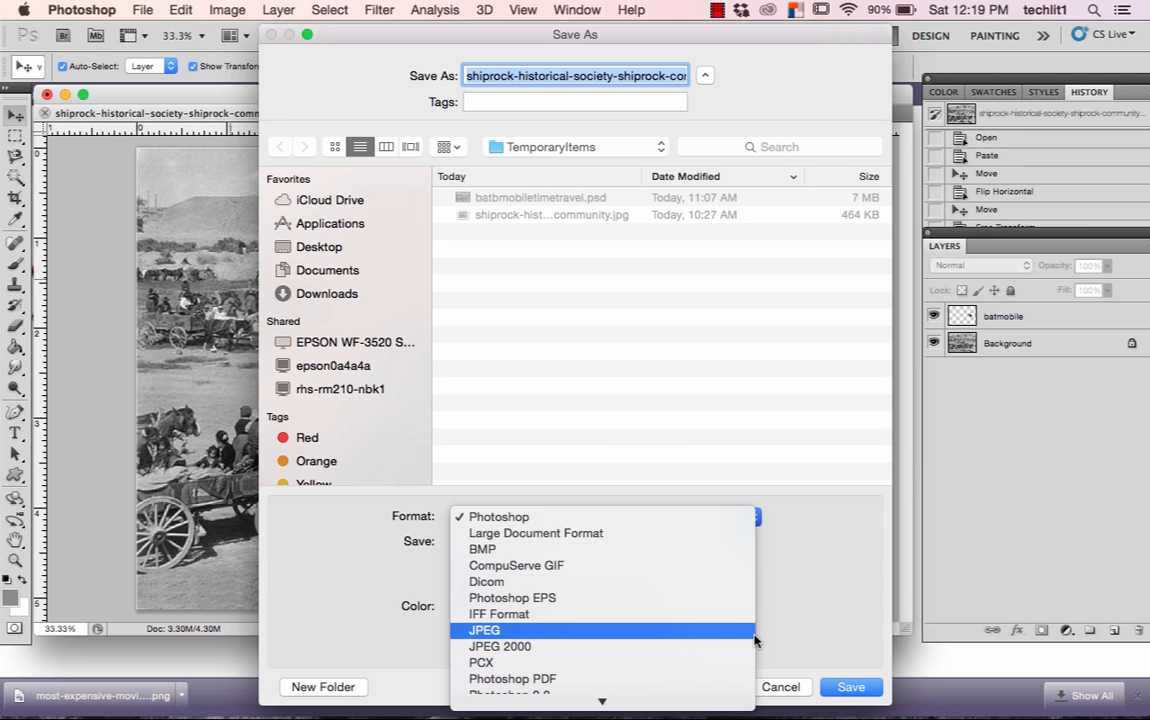
click(775, 682)
click(778, 688)
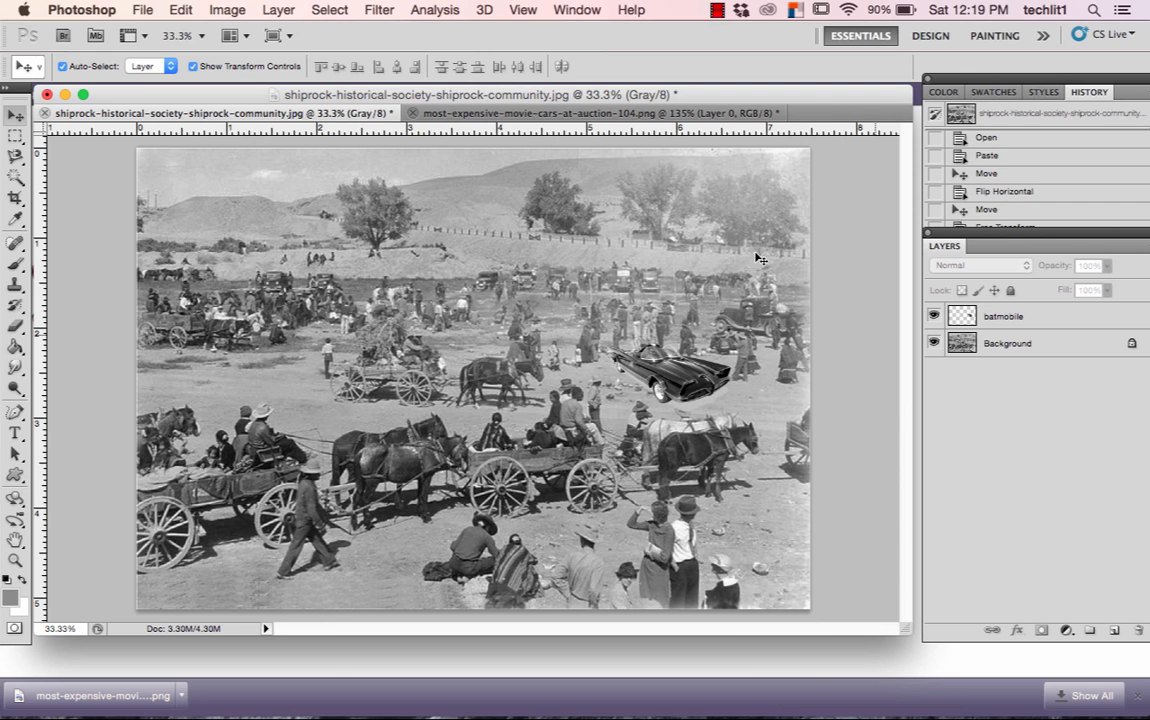
click(716, 12)
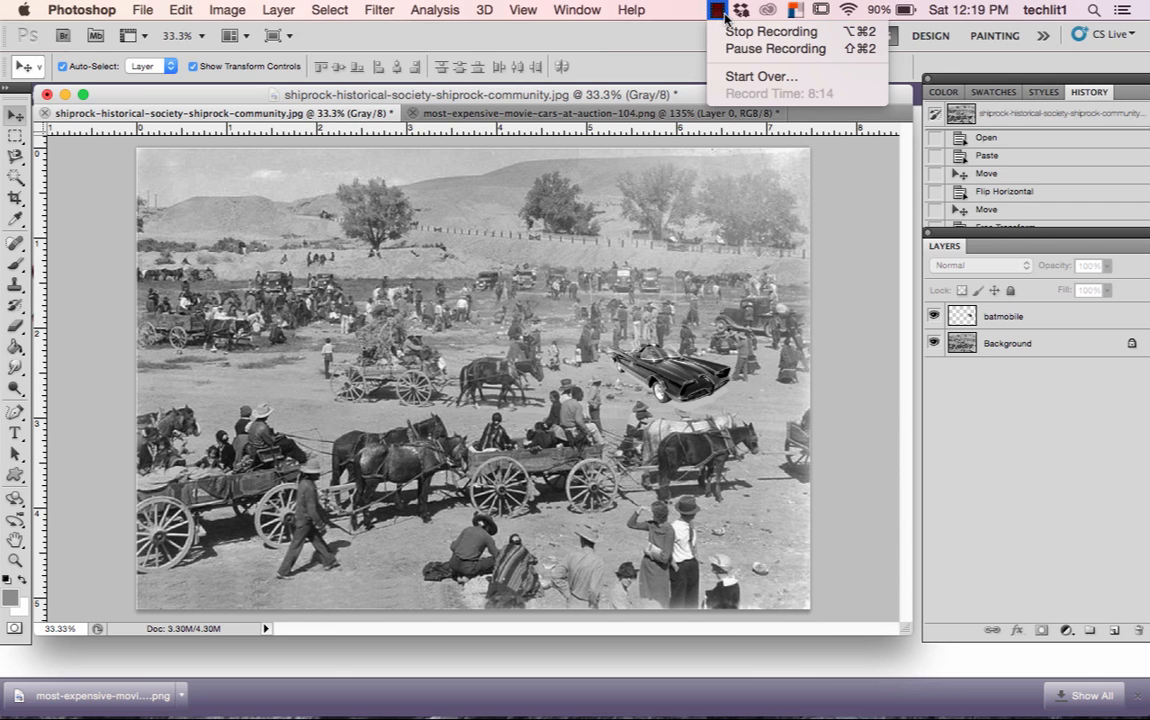